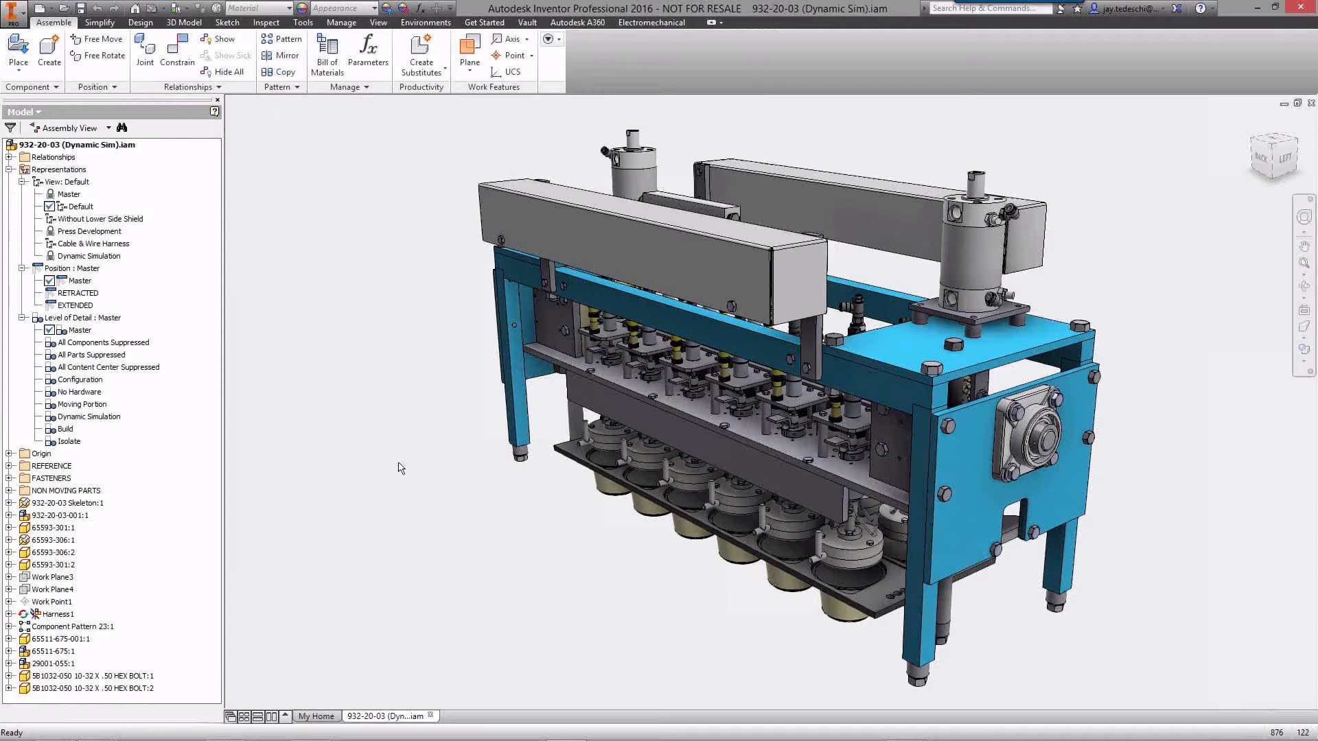
pyautogui.moveTo(674, 733)
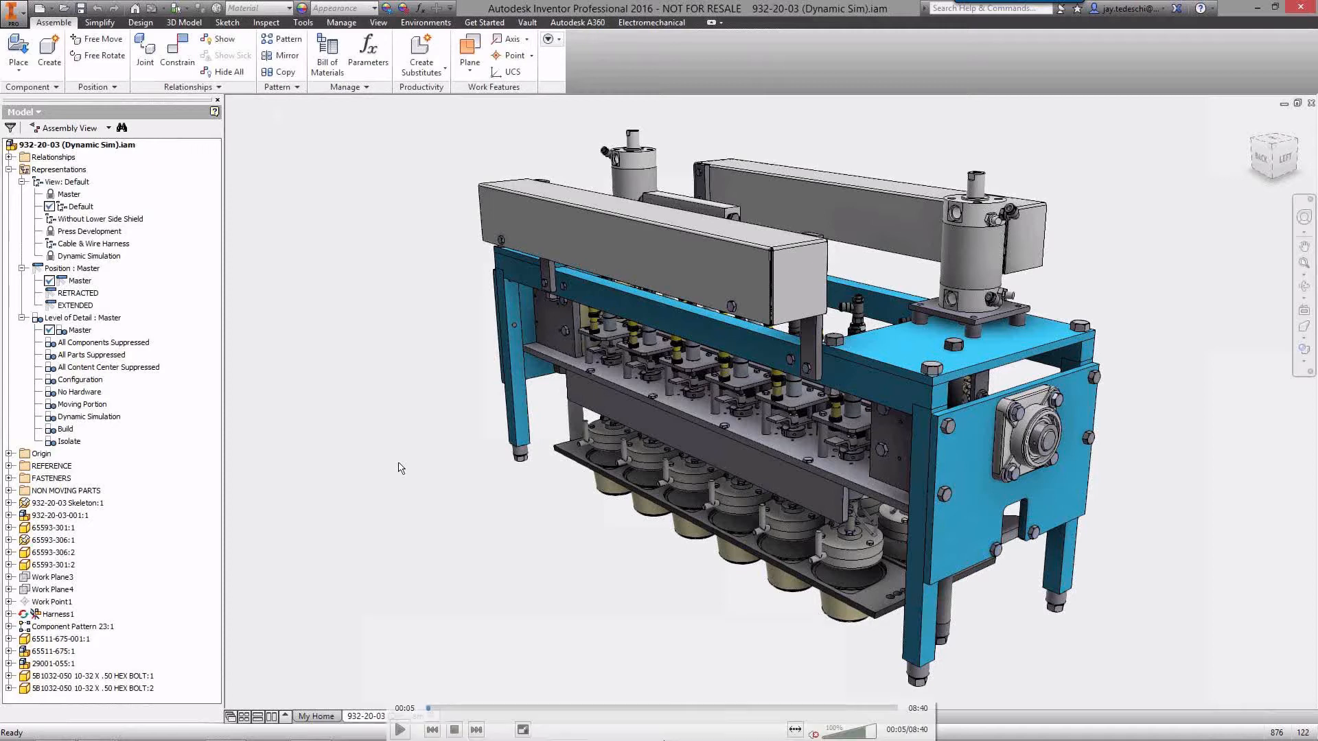
pyautogui.click(402, 731)
pyautogui.click(402, 731)
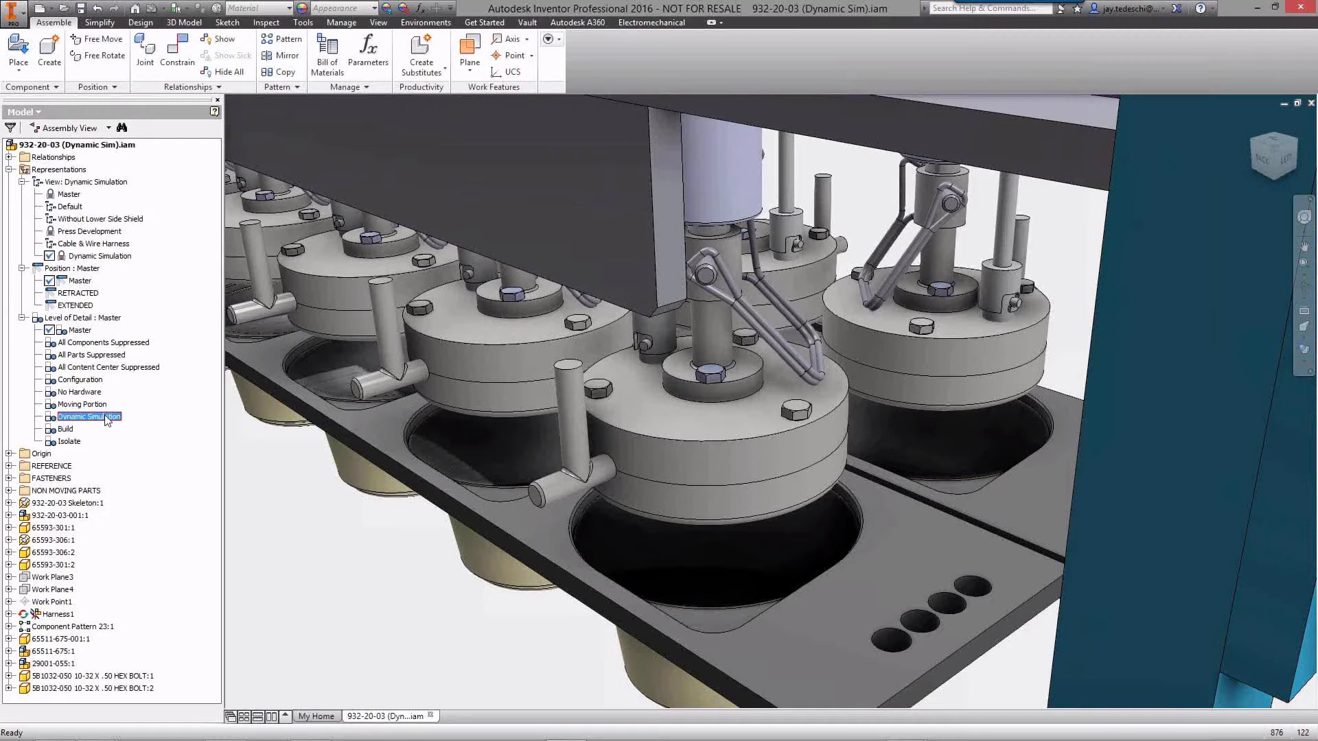
pyautogui.moveTo(207, 334)
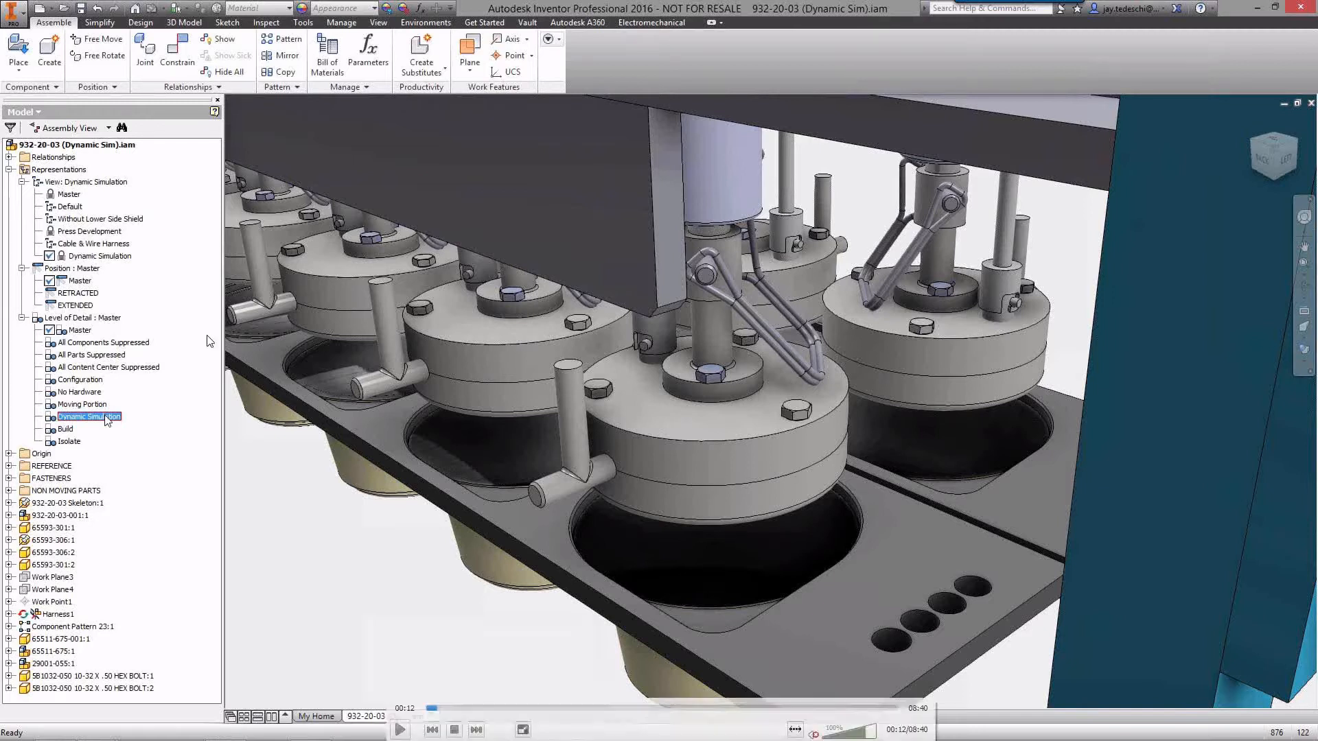
pyautogui.click(400, 732)
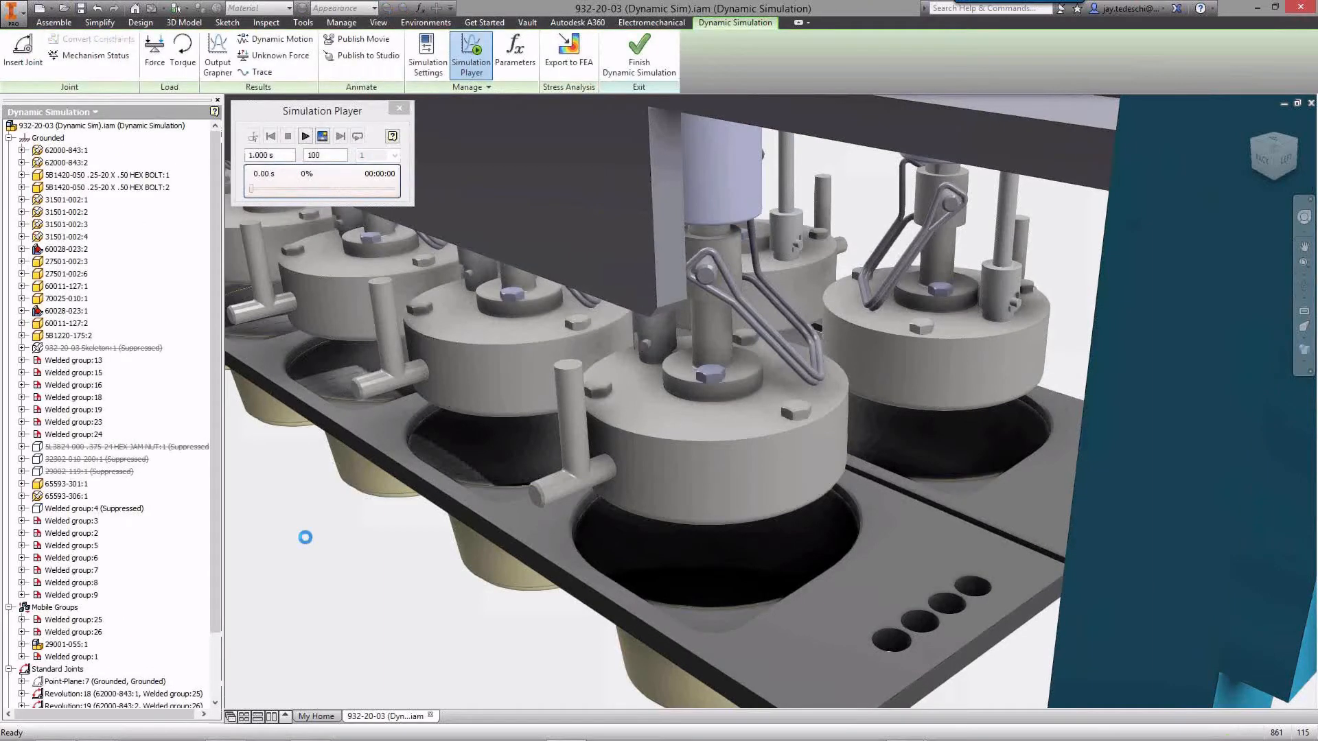
# Set the simulation's final time to 0.5 s and its number of images to 50.
pyautogui.click(273, 156)
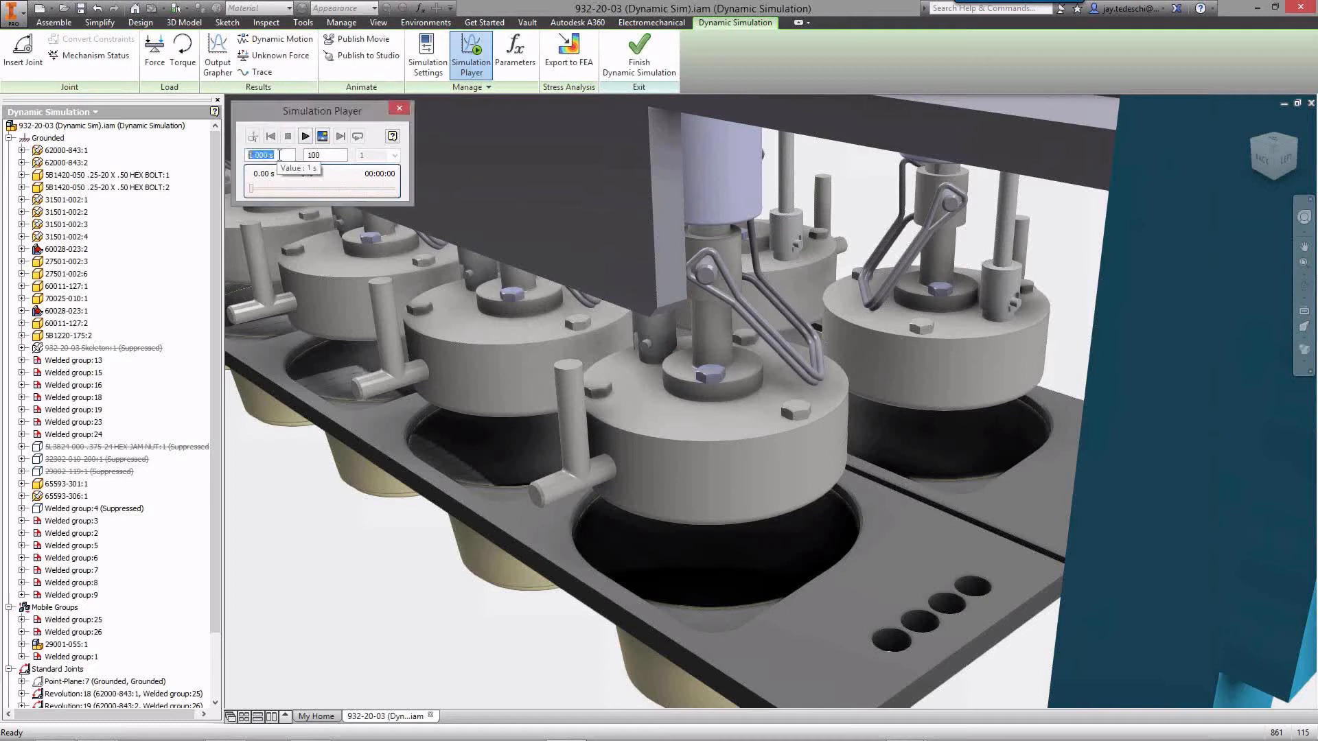
pyautogui.write('.5')
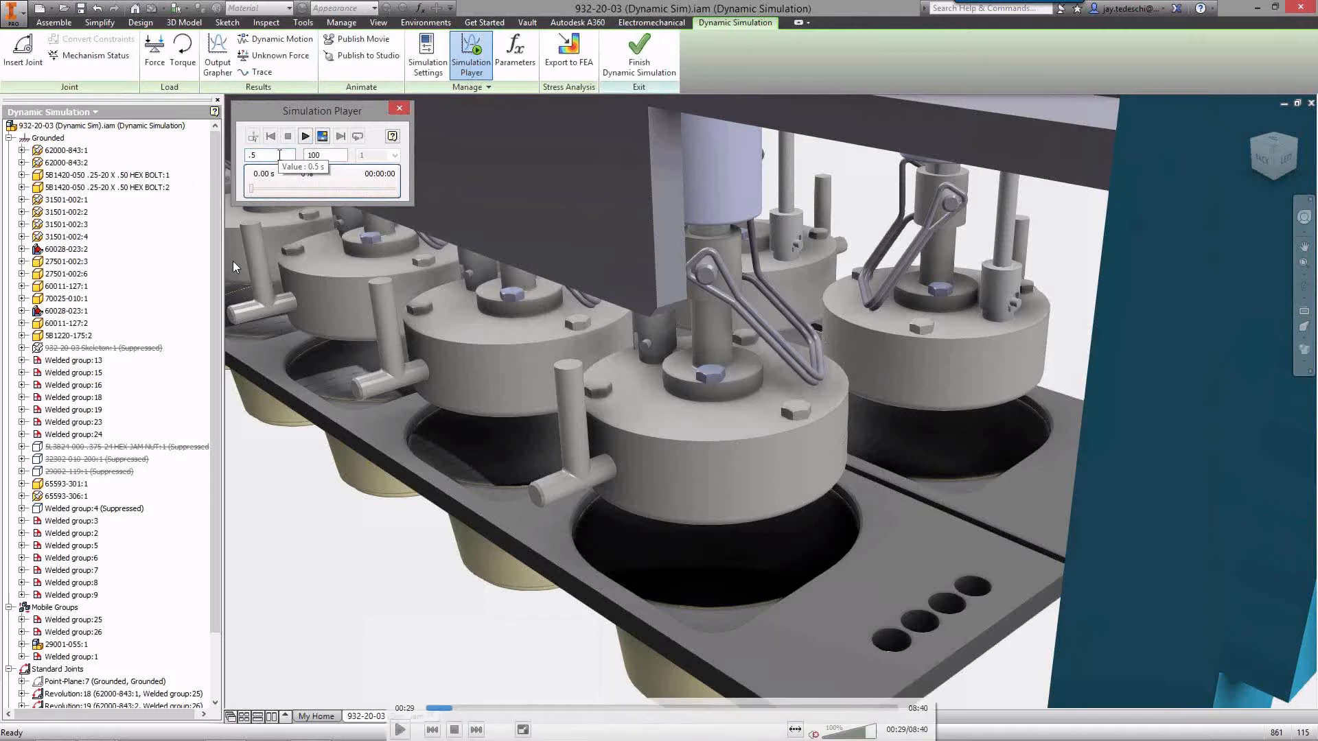
pyautogui.click(399, 729)
pyautogui.click(400, 730)
pyautogui.click(399, 730)
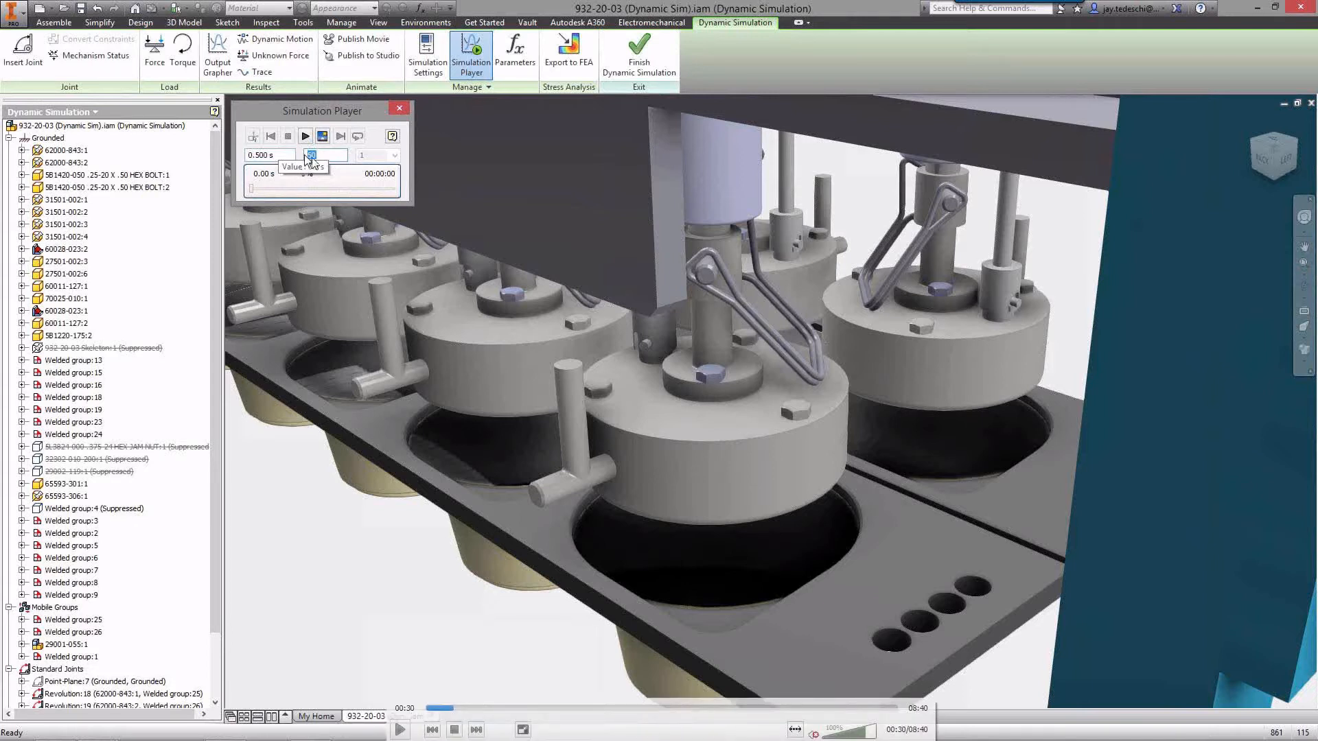
pyautogui.click(399, 731)
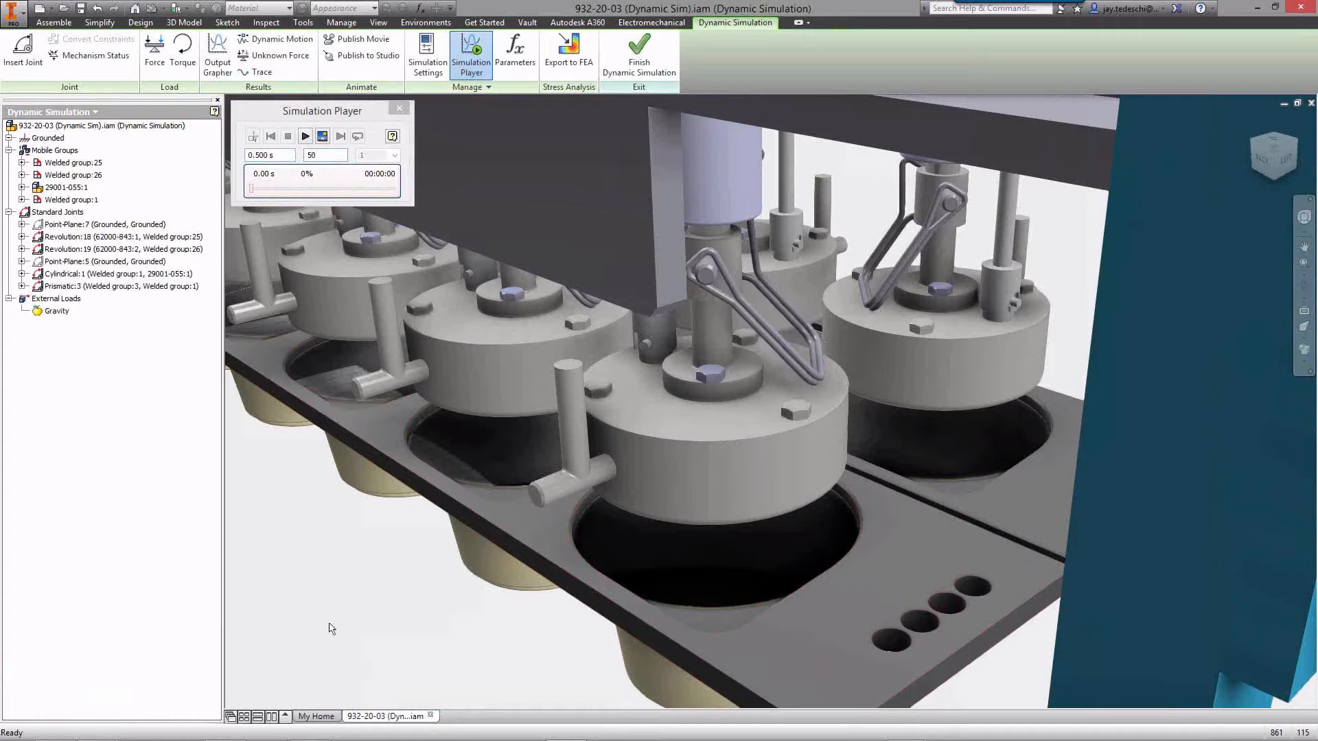
pyautogui.moveTo(389, 649)
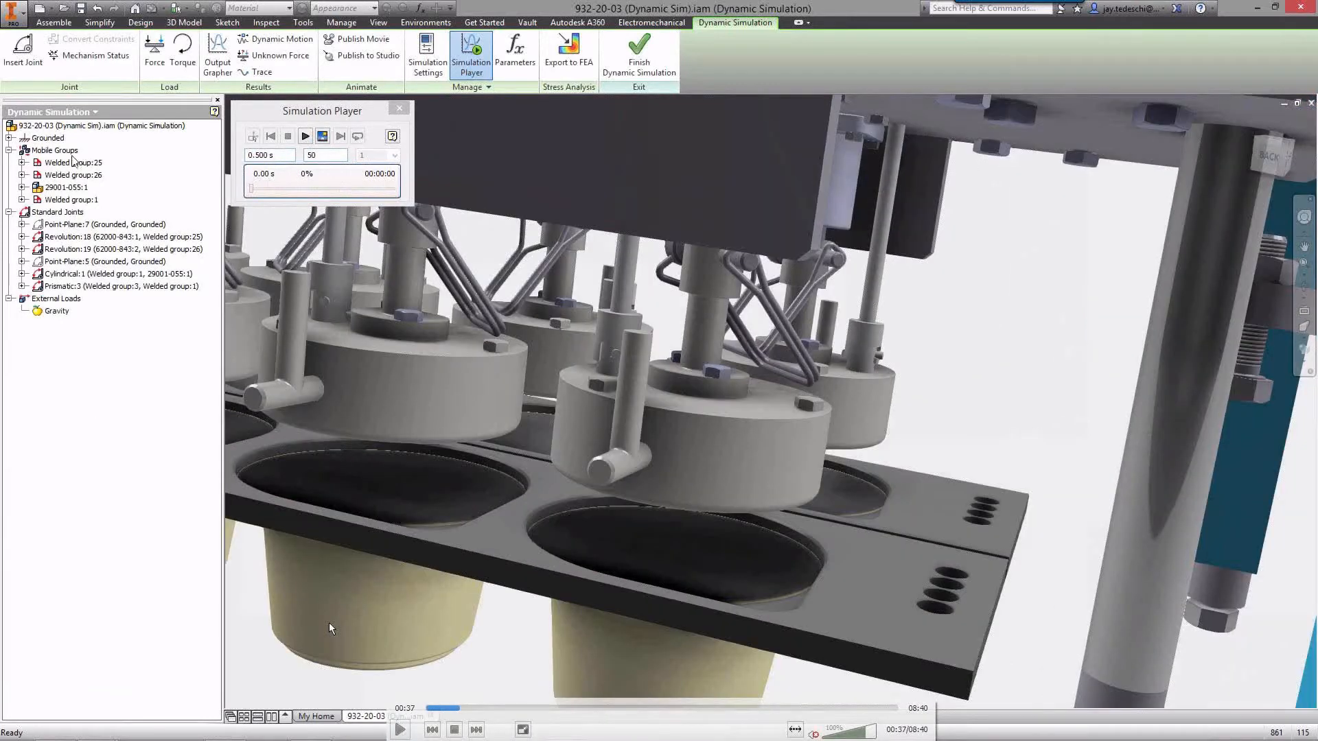
pyautogui.click(330, 628)
pyautogui.click(399, 729)
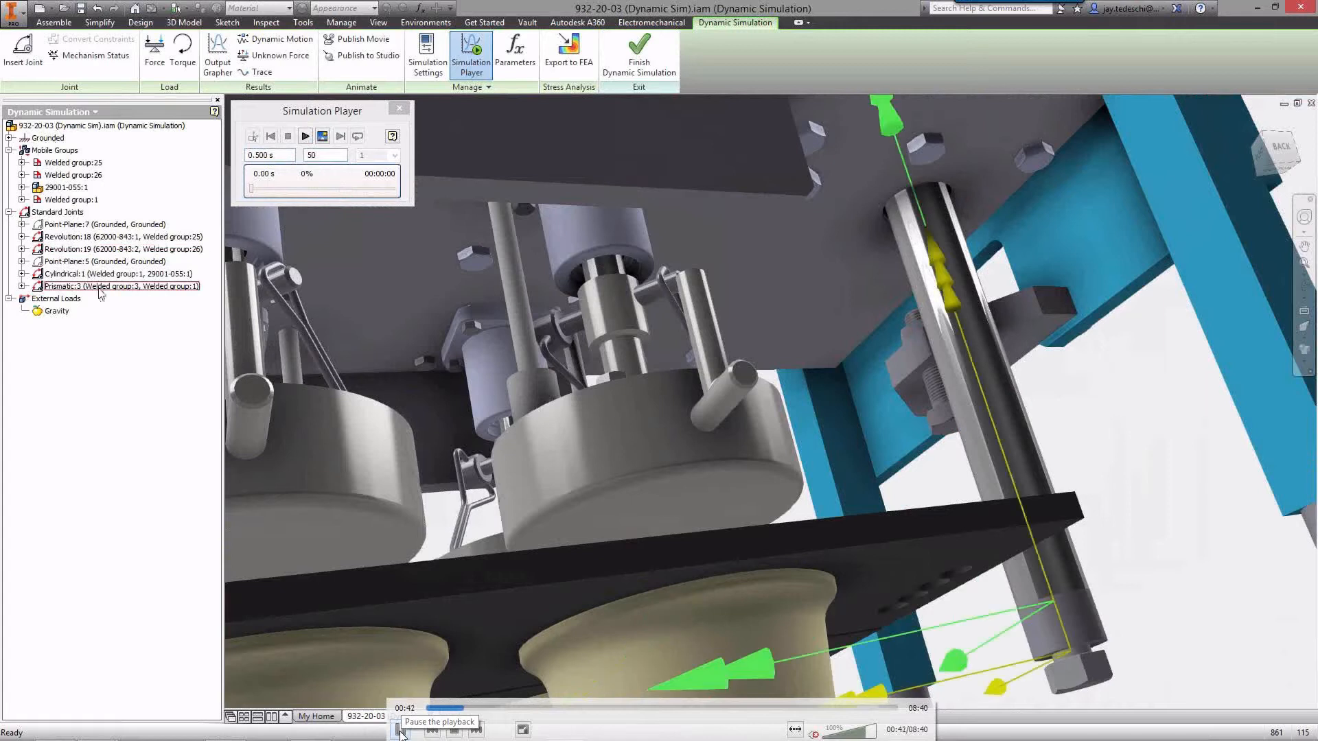
pyautogui.click(401, 730)
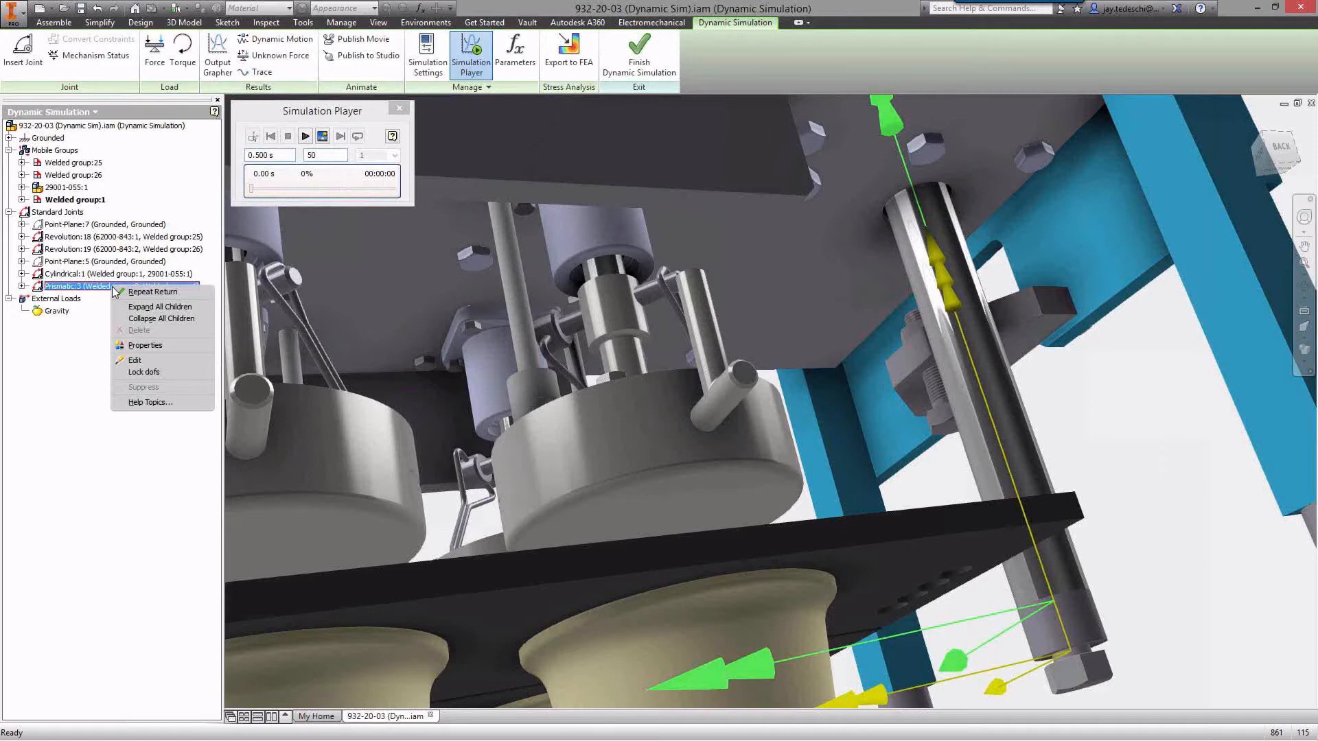
# Replace the linear ramp law of the first imposed-motion sector, 0 to 0.25 s, with a cubic ramp.
pyautogui.moveTo(397, 575)
pyautogui.click(400, 729)
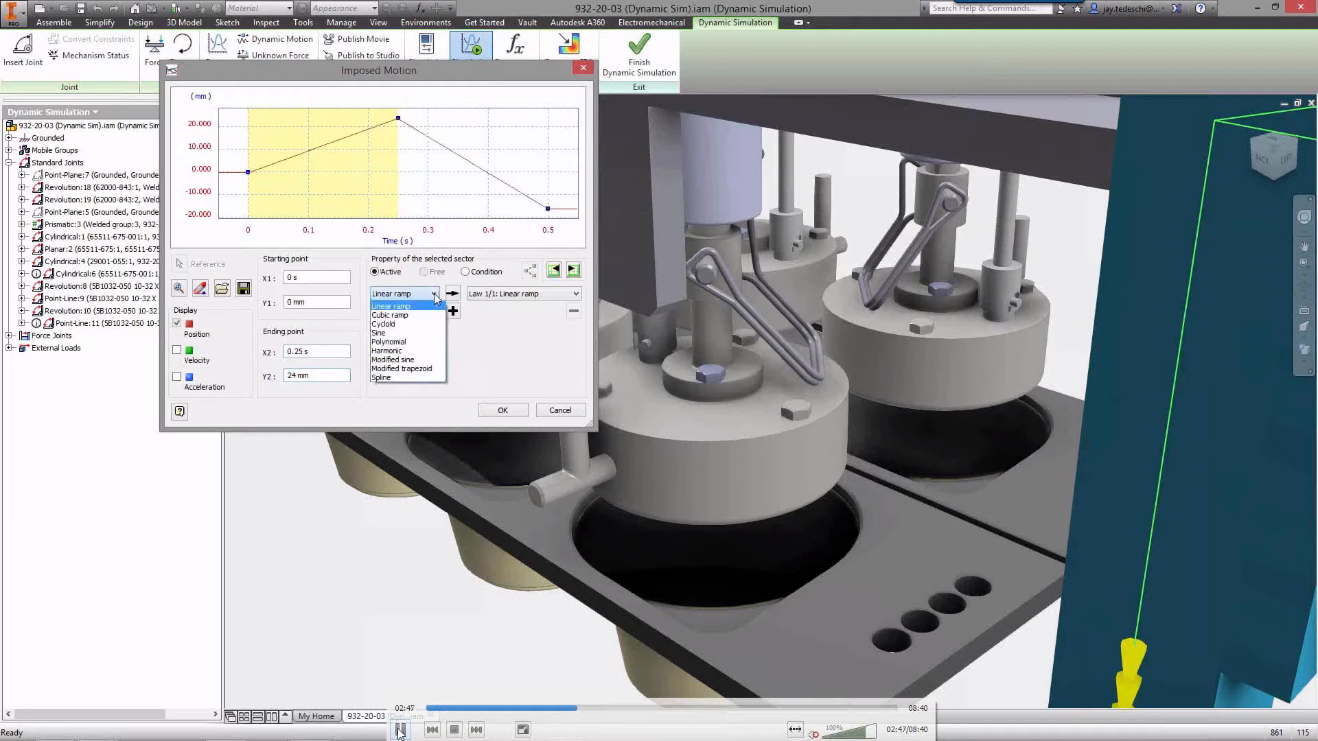
pyautogui.click(400, 730)
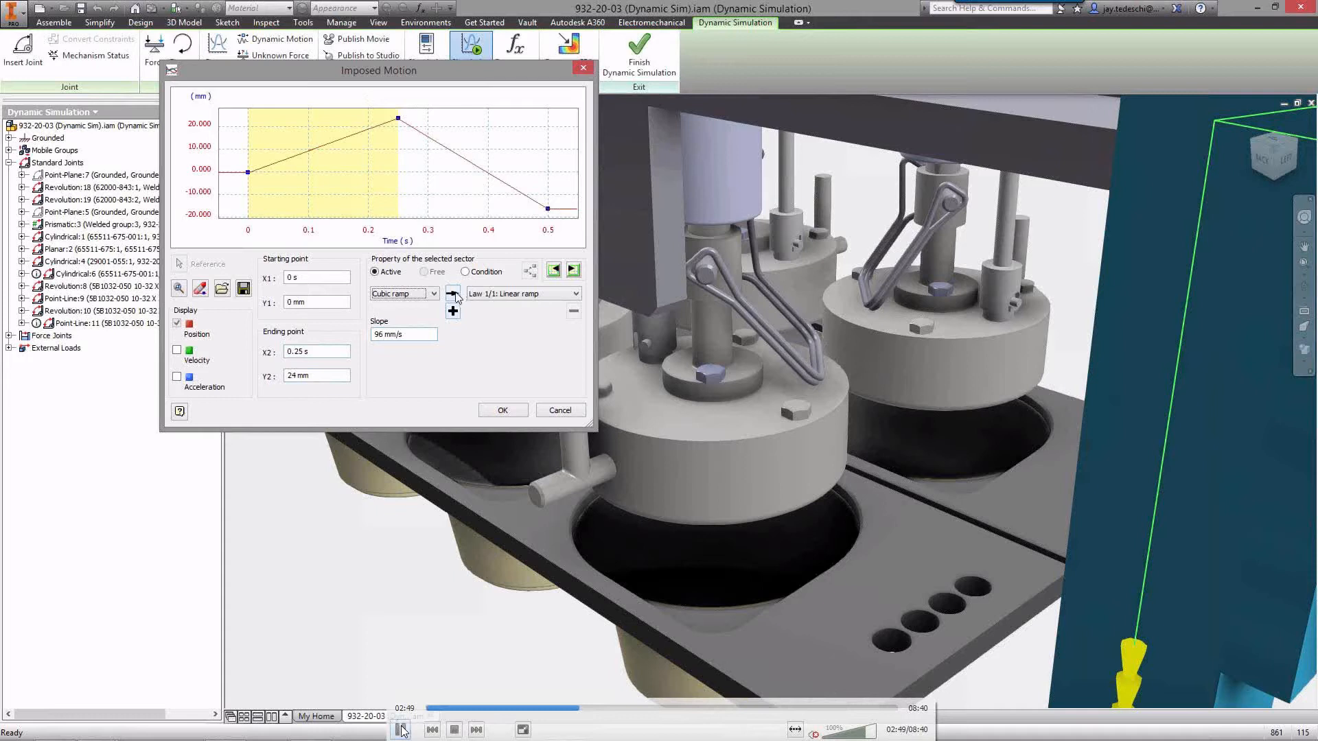
pyautogui.click(454, 294)
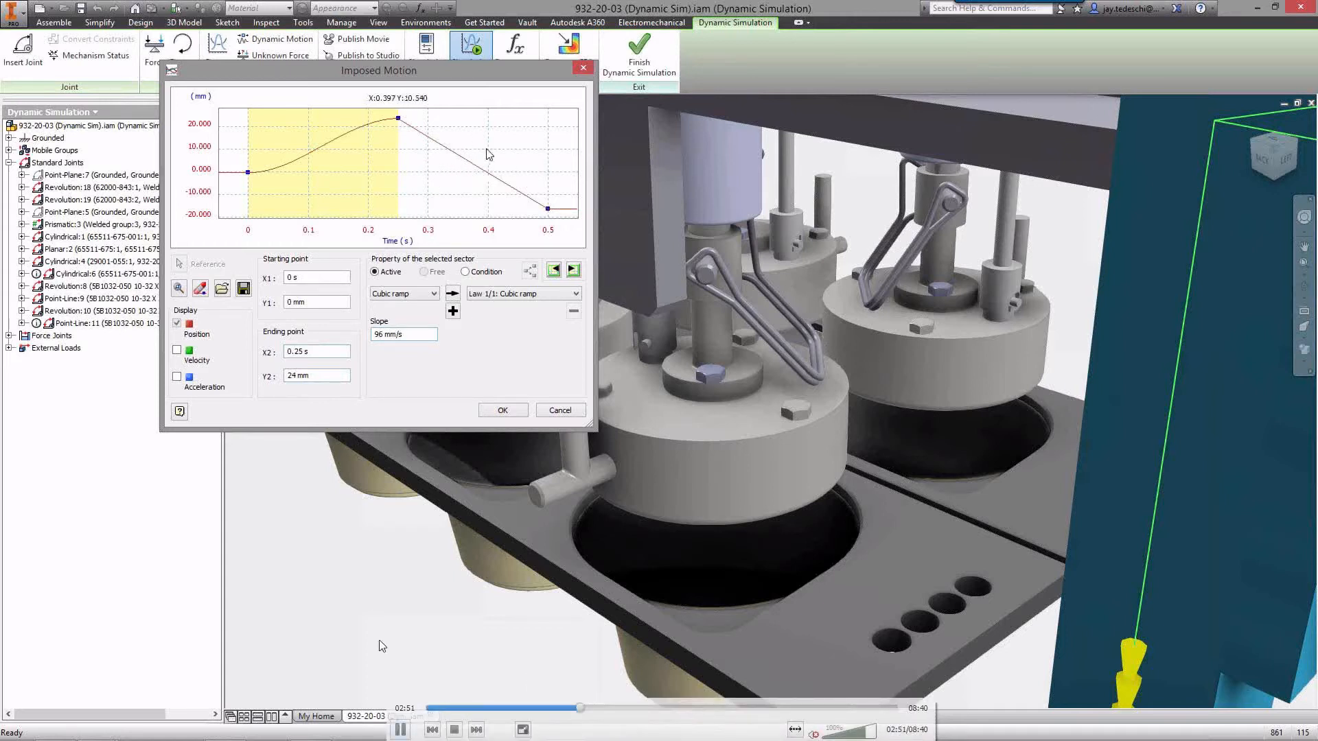
# Set the ending position of the second motion sector, 0.25 to 0.5 s, to 0 mm and apply a cubic ramp law to it.
pyautogui.click(484, 154)
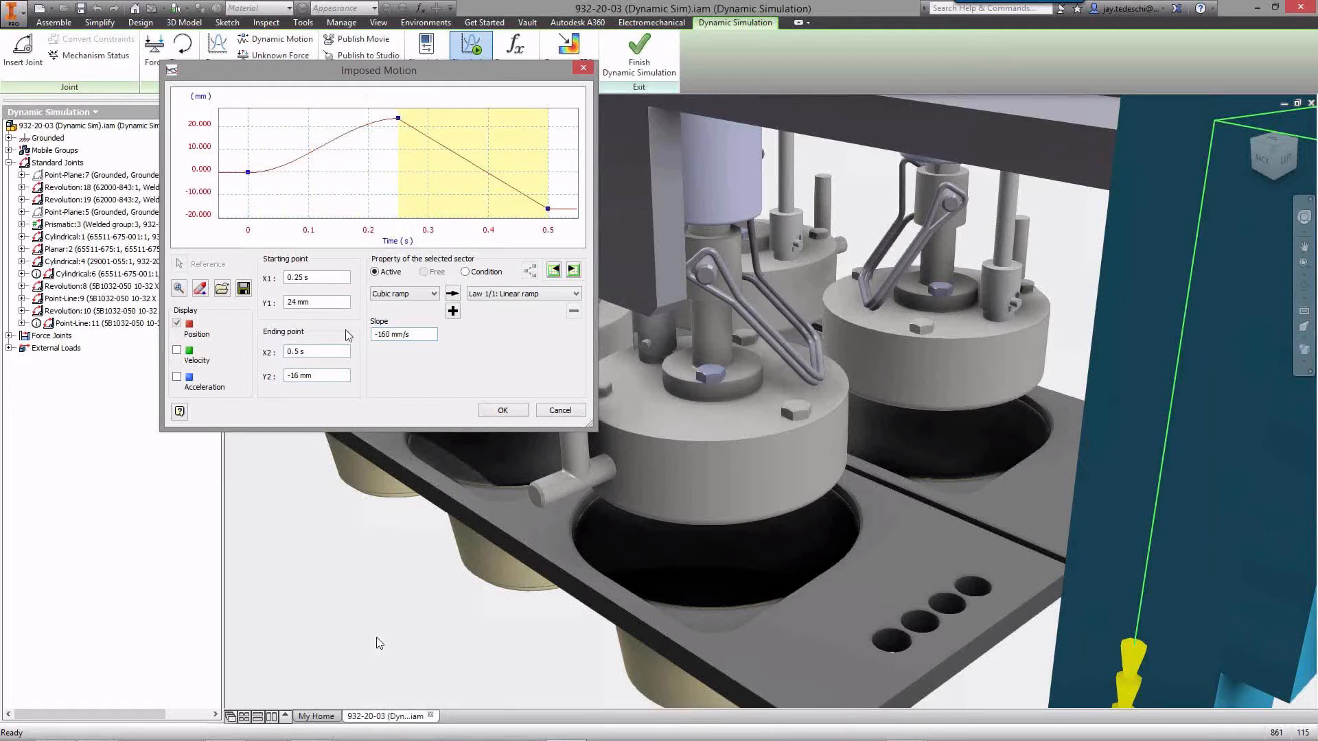
pyautogui.click(332, 377)
pyautogui.write('0')
pyautogui.press('Tab')
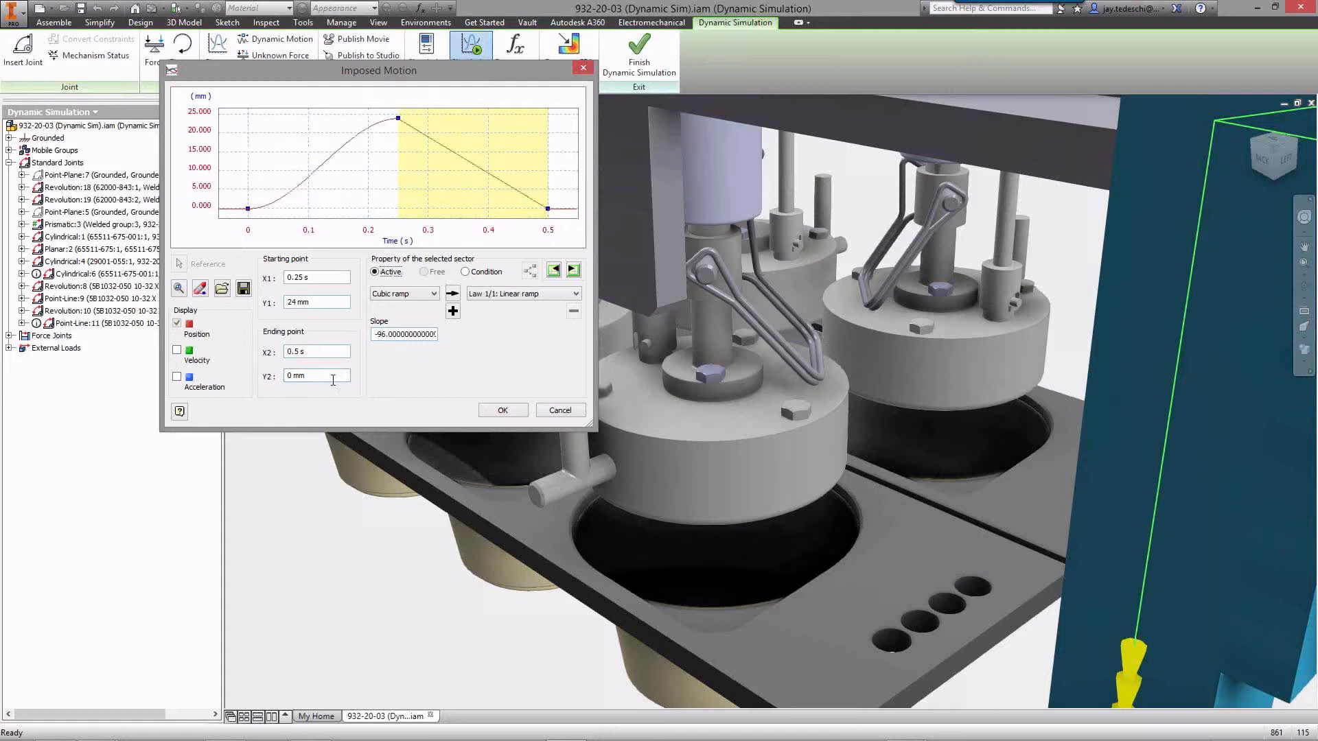
pyautogui.click(453, 294)
pyautogui.click(401, 729)
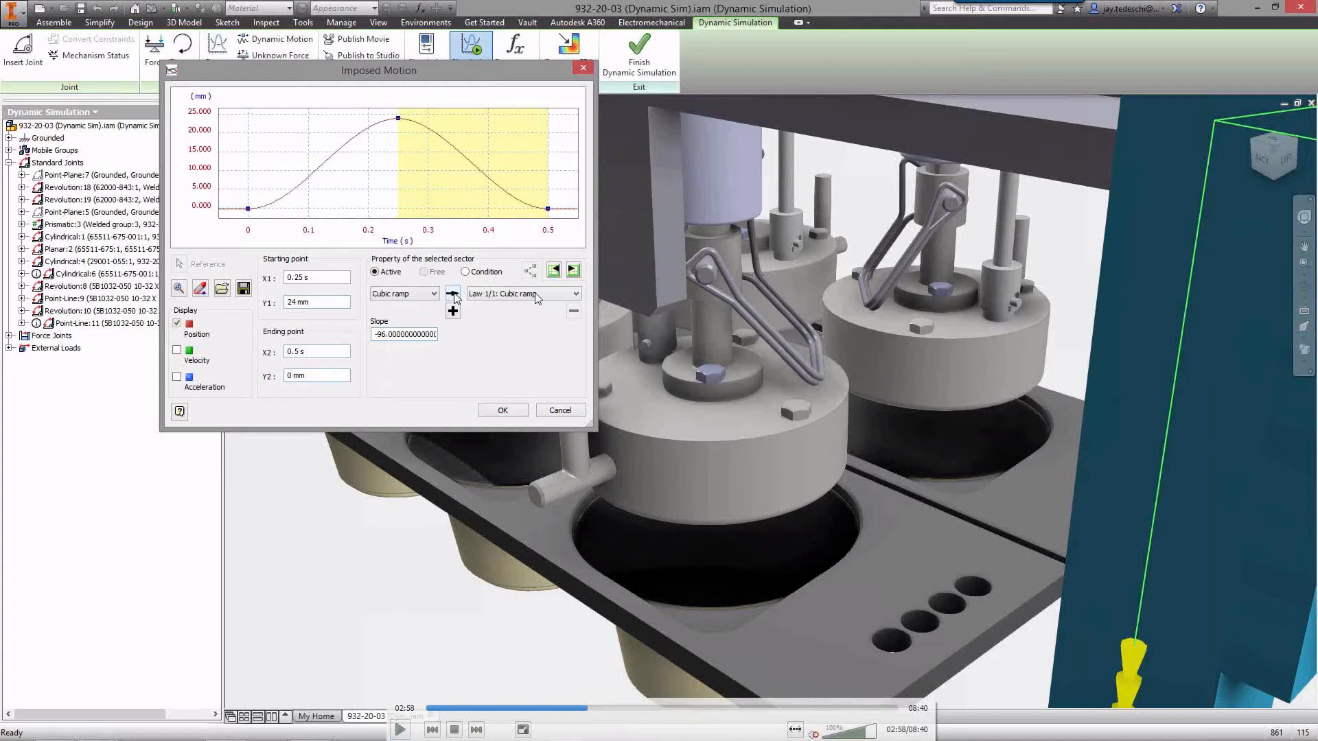
# Make the imposed motion cyclical to the right of the last point, with the cycle starting at Point 1, and accept the motion curve.
pyautogui.click(401, 733)
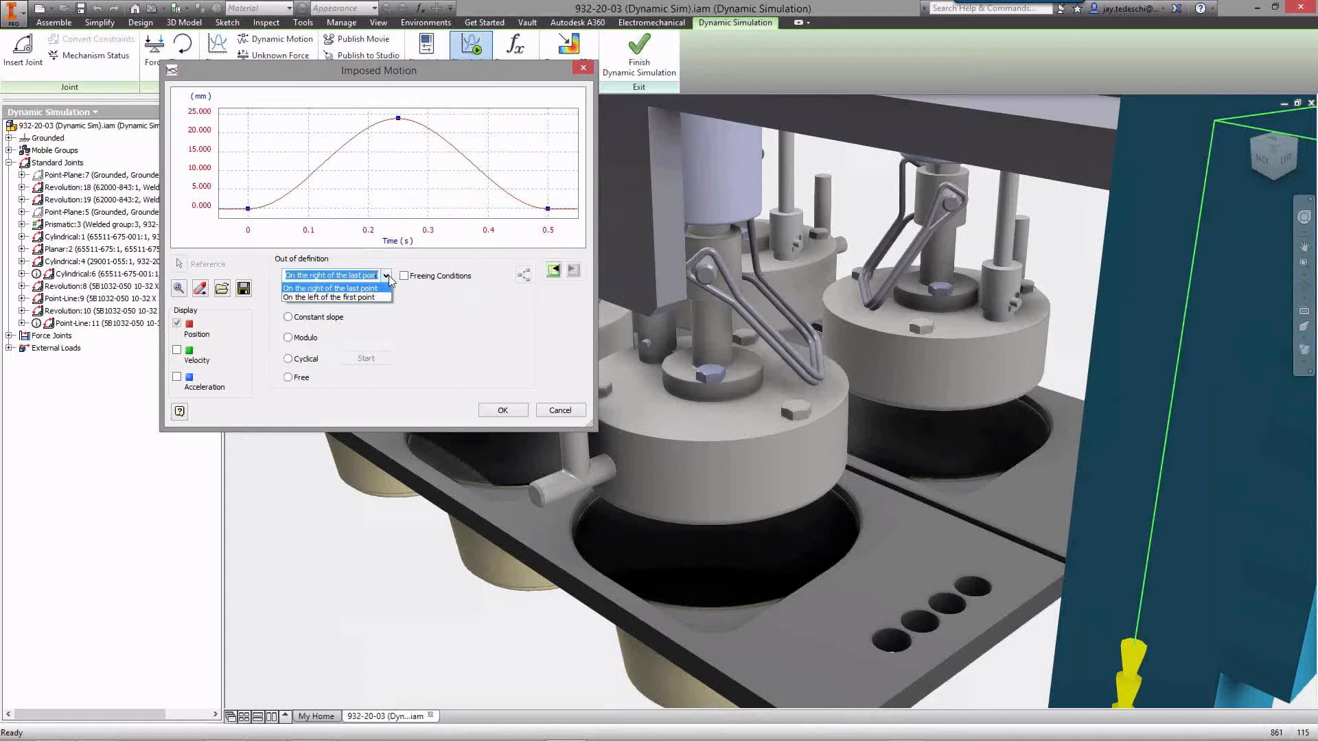
pyautogui.moveTo(396, 735)
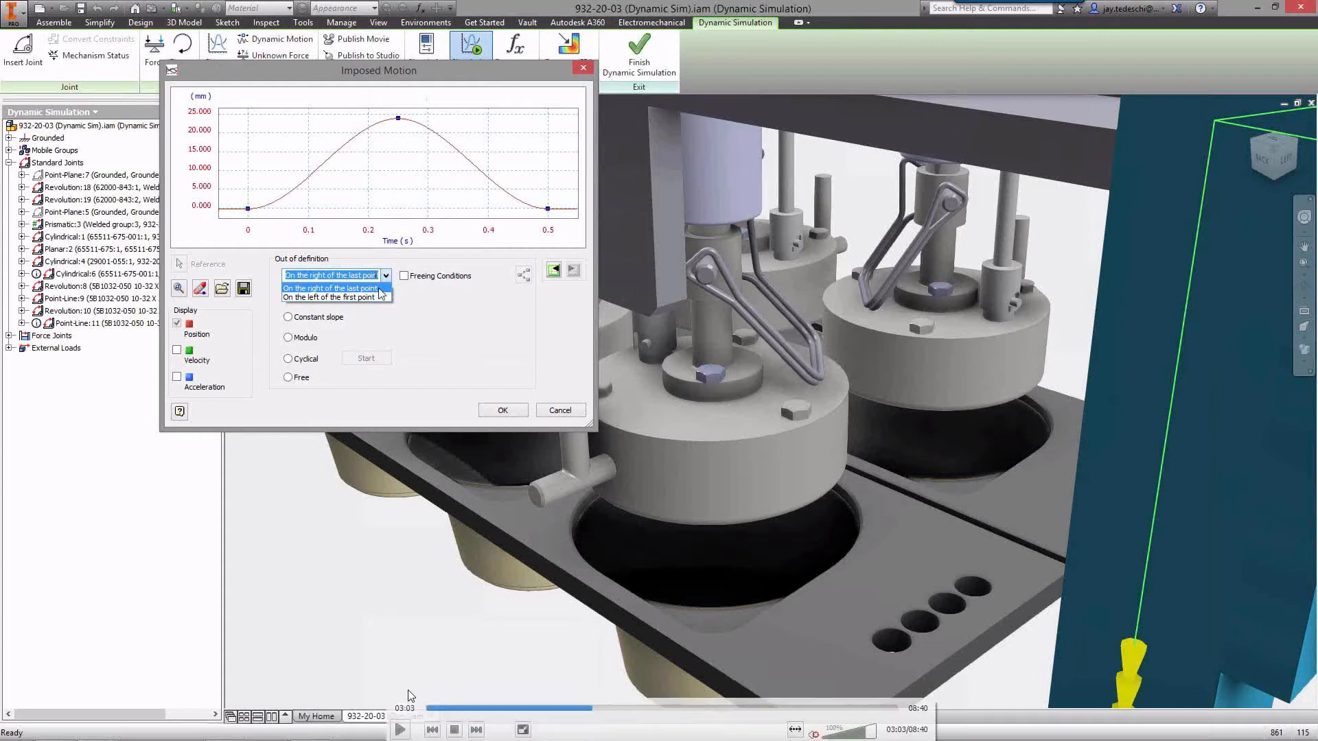
pyautogui.click(379, 289)
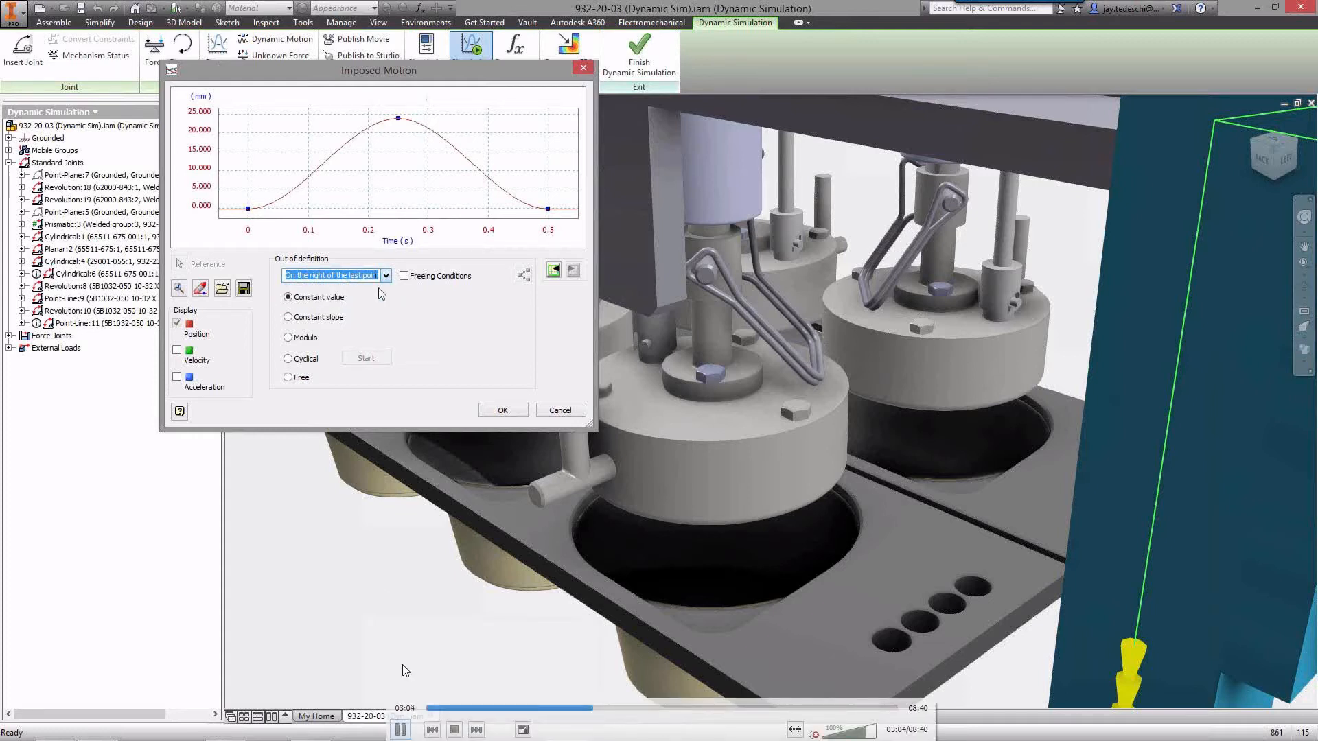
pyautogui.click(290, 359)
pyautogui.click(365, 359)
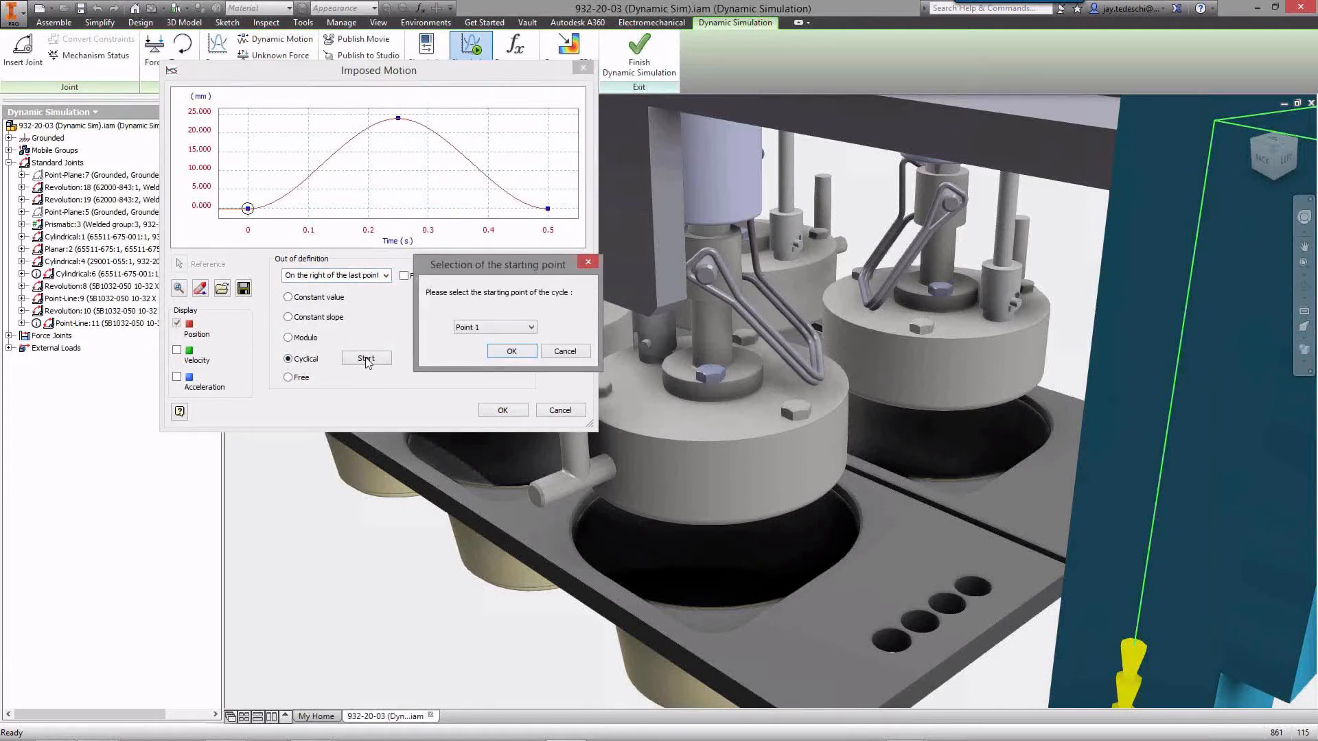
pyautogui.click(512, 350)
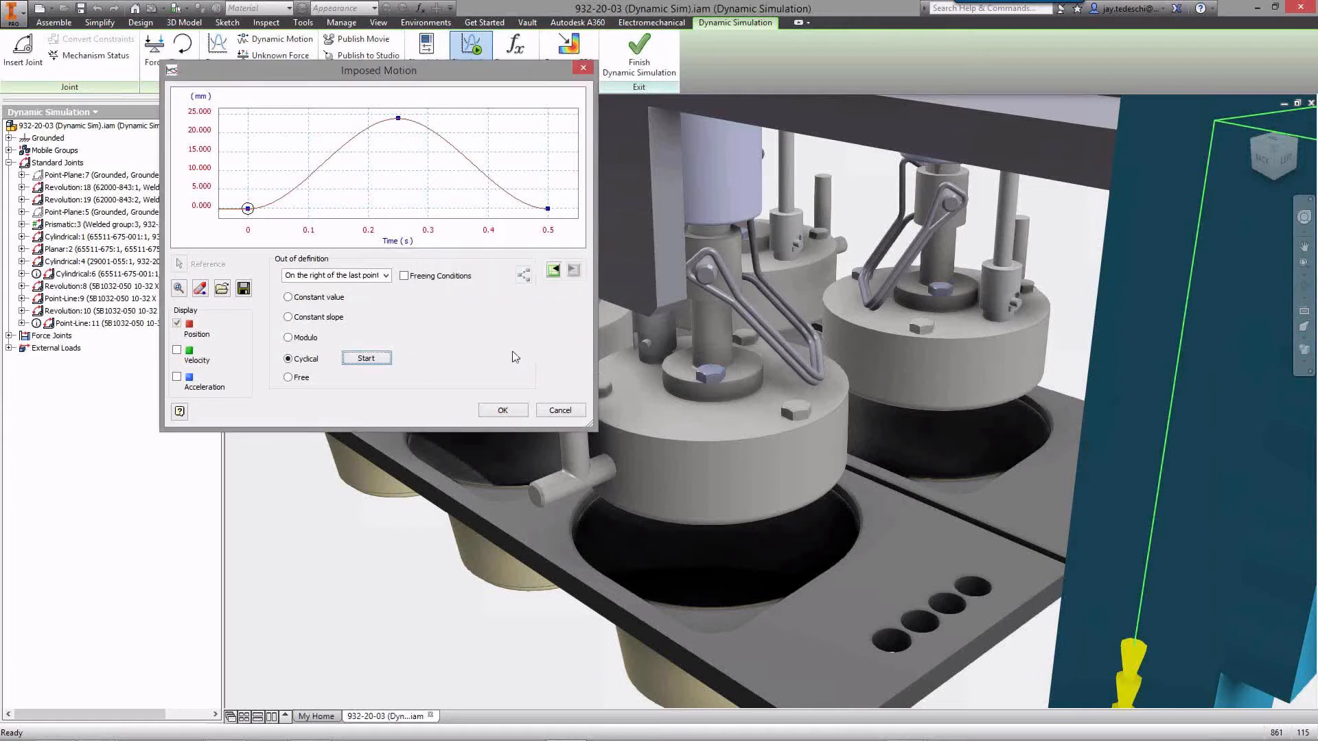
pyautogui.click(503, 410)
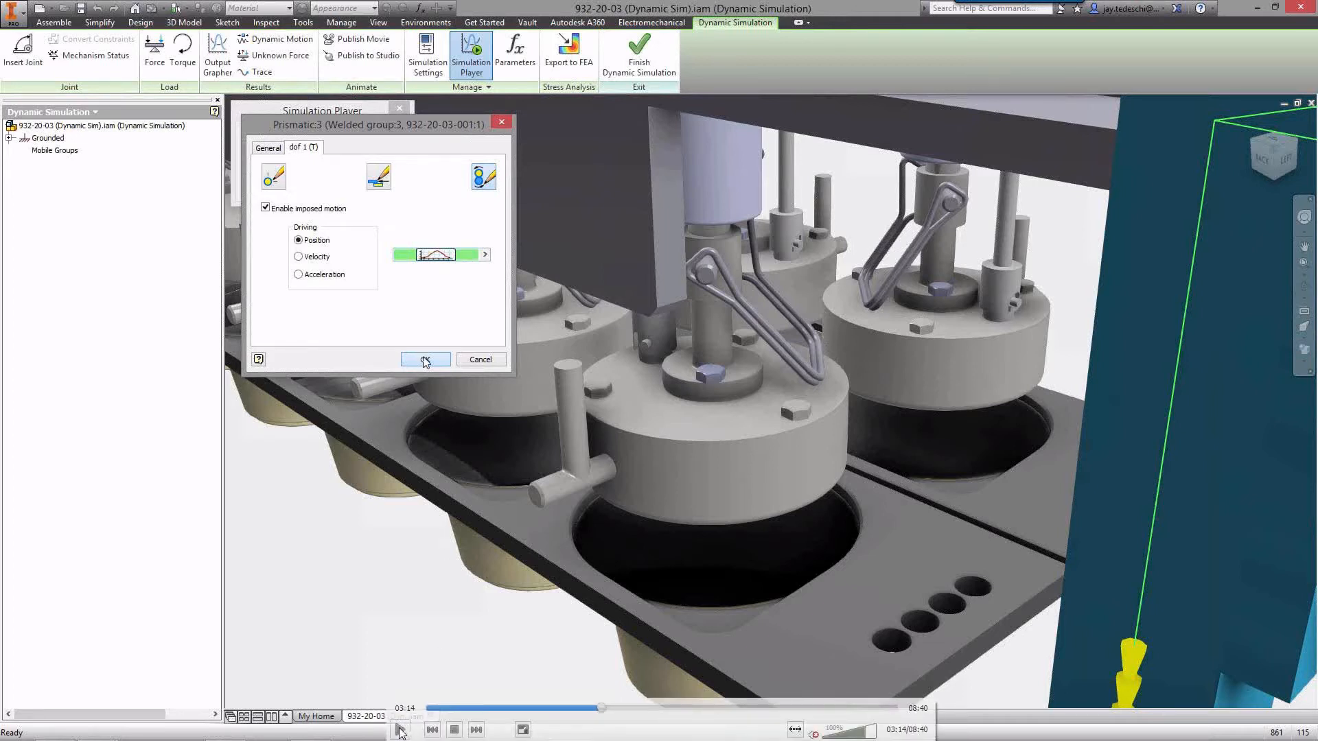
# Open the Output Grapher and plot the Pen_max curve of the 3D Contact:12 force joint.
pyautogui.click(400, 729)
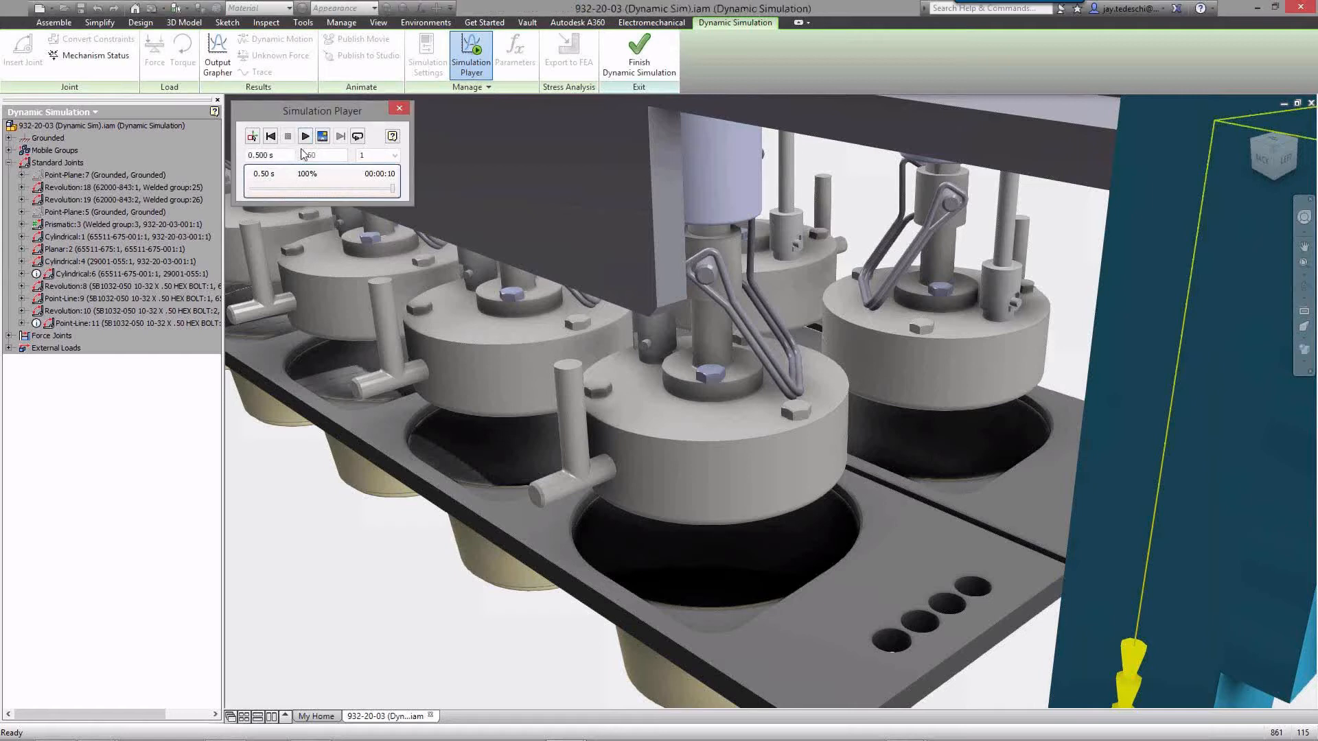
pyautogui.click(218, 48)
pyautogui.moveTo(416, 276); pyautogui.dragTo(474, 342)
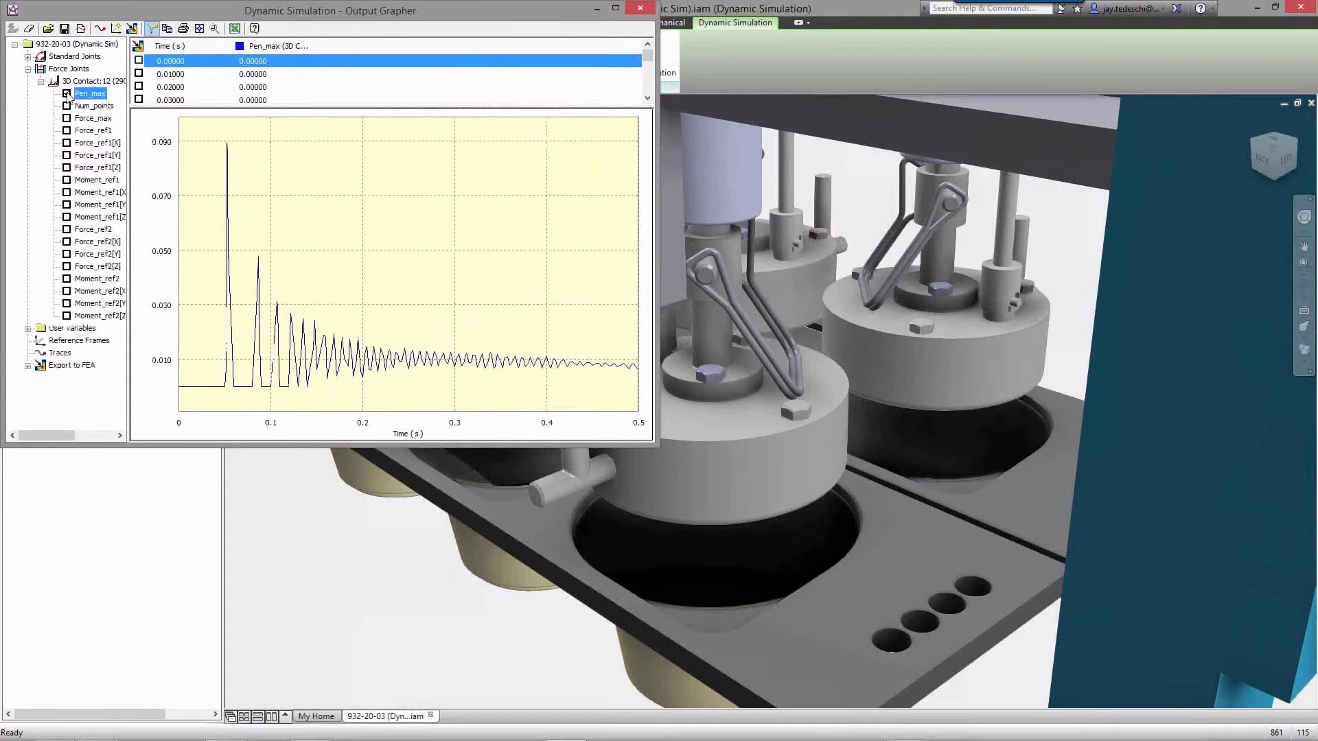
pyautogui.click(403, 730)
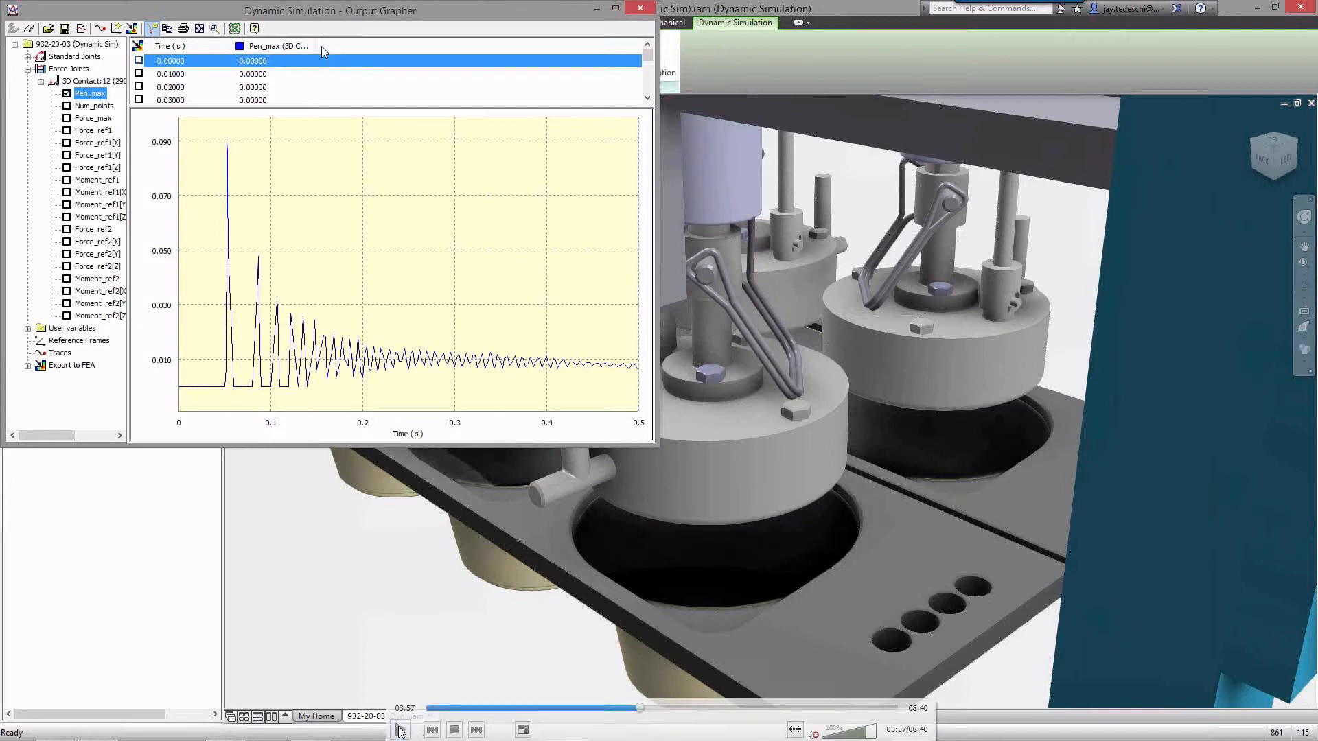
# Locate the maximum of the Pen_max curve, and move the time marker to about 0.2 s.
pyautogui.moveTo(321, 46); pyautogui.dragTo(386, 46)
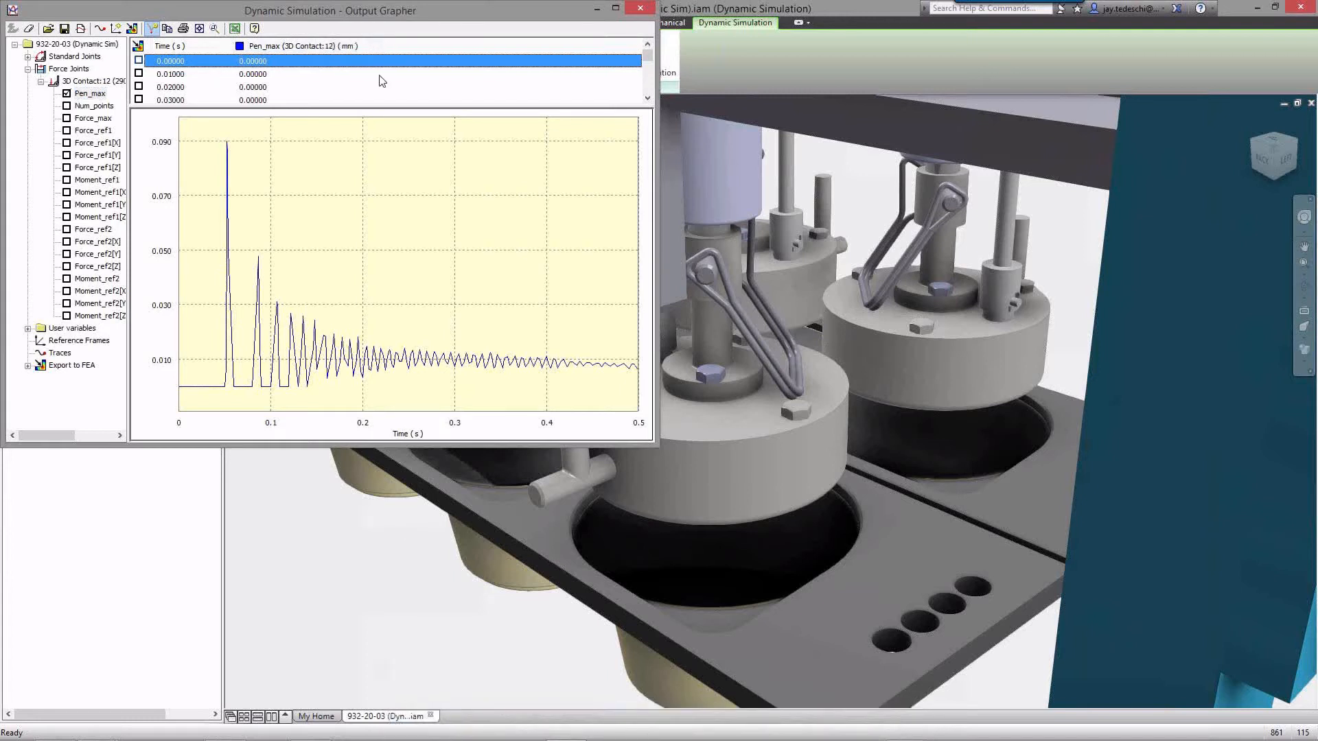
pyautogui.rightClick(254, 61)
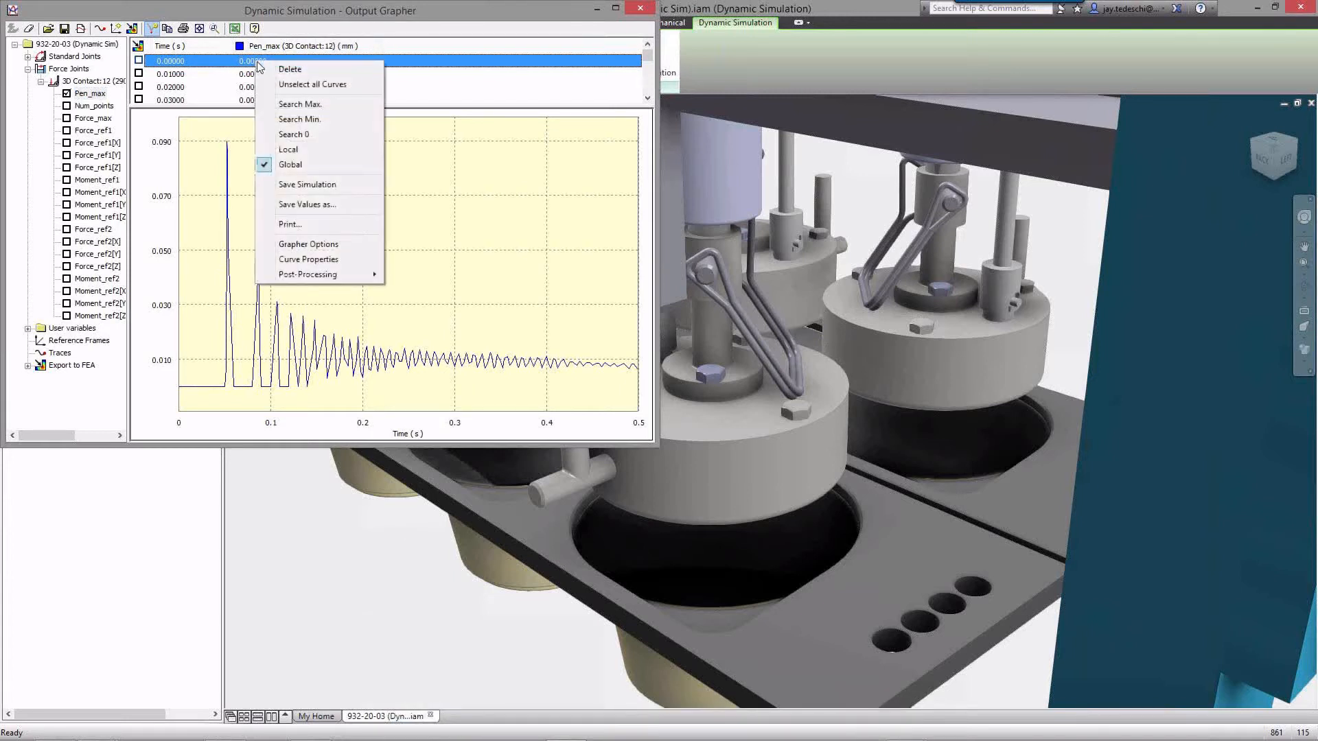
pyautogui.click(299, 103)
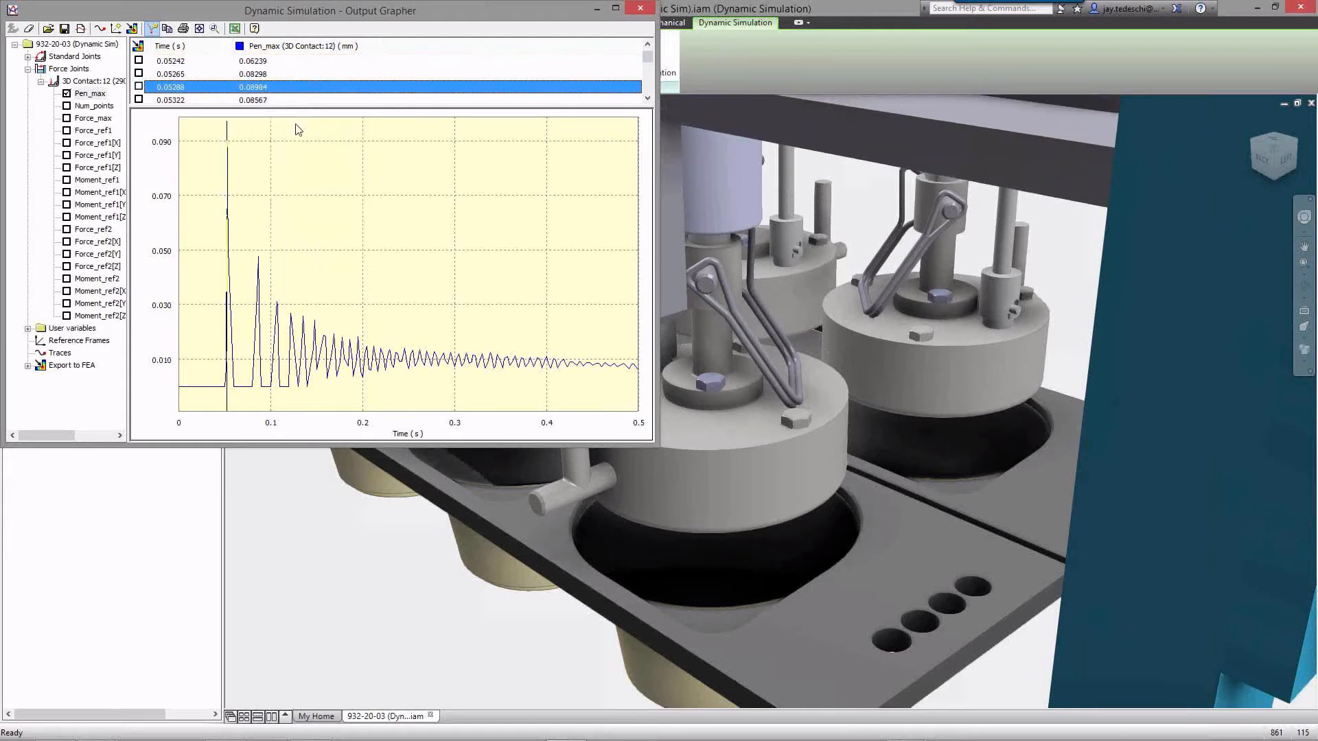
pyautogui.click(362, 353)
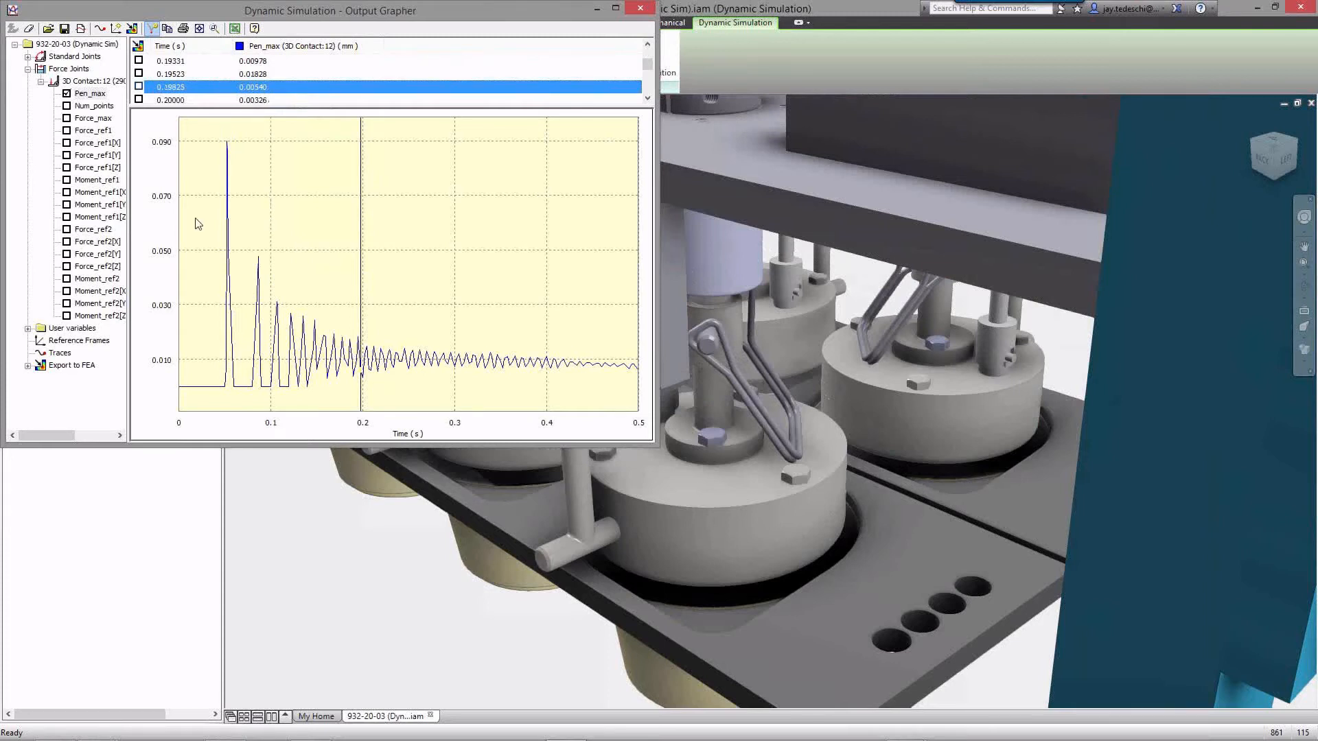
# Replace the Pen_max curve in the graph with the position P[1] of the Prismatic:3 standard joint.
pyautogui.click(67, 94)
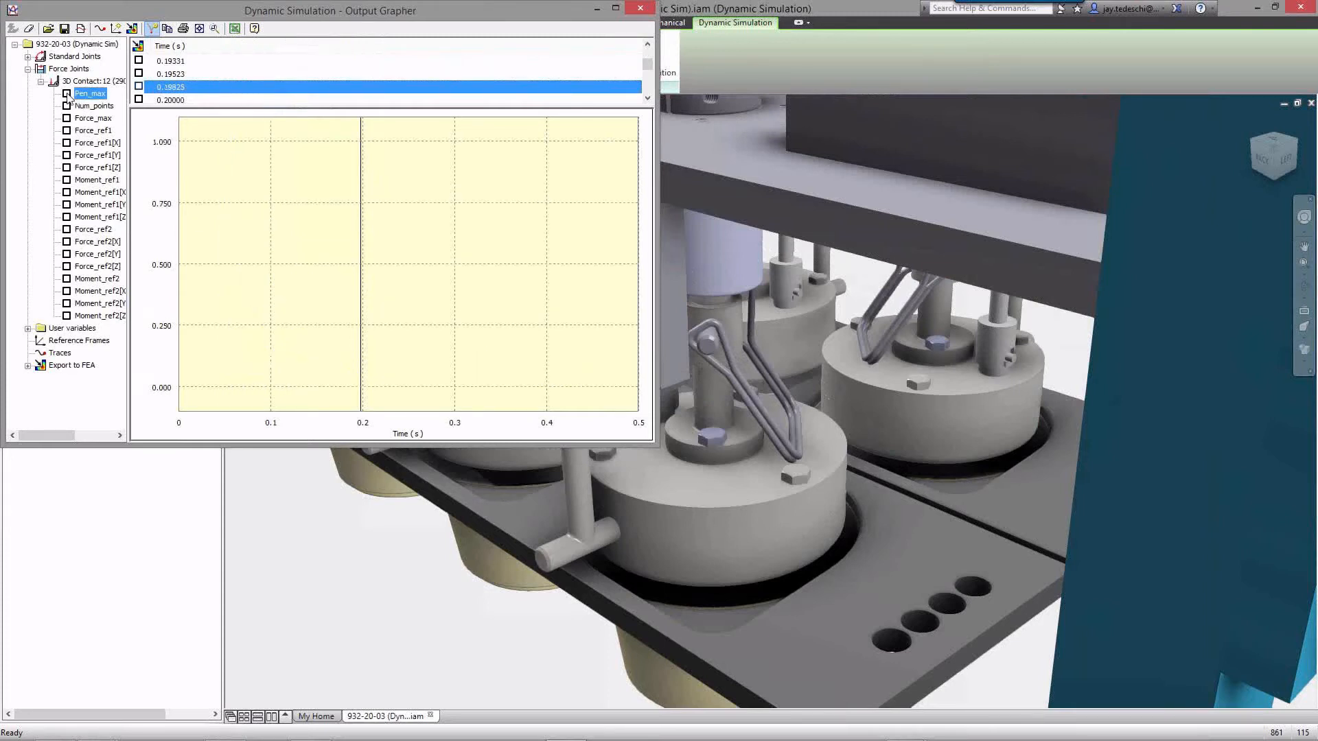
pyautogui.click(28, 69)
pyautogui.click(28, 56)
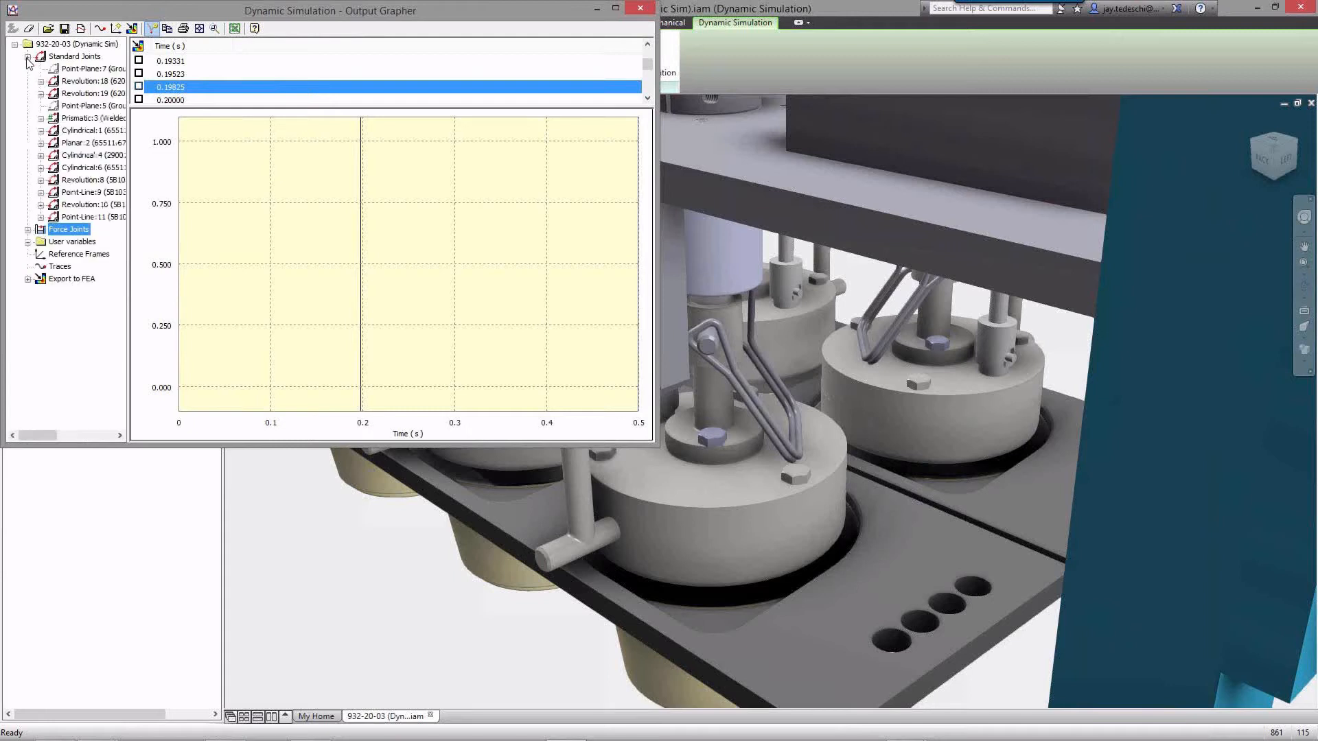
pyautogui.click(41, 118)
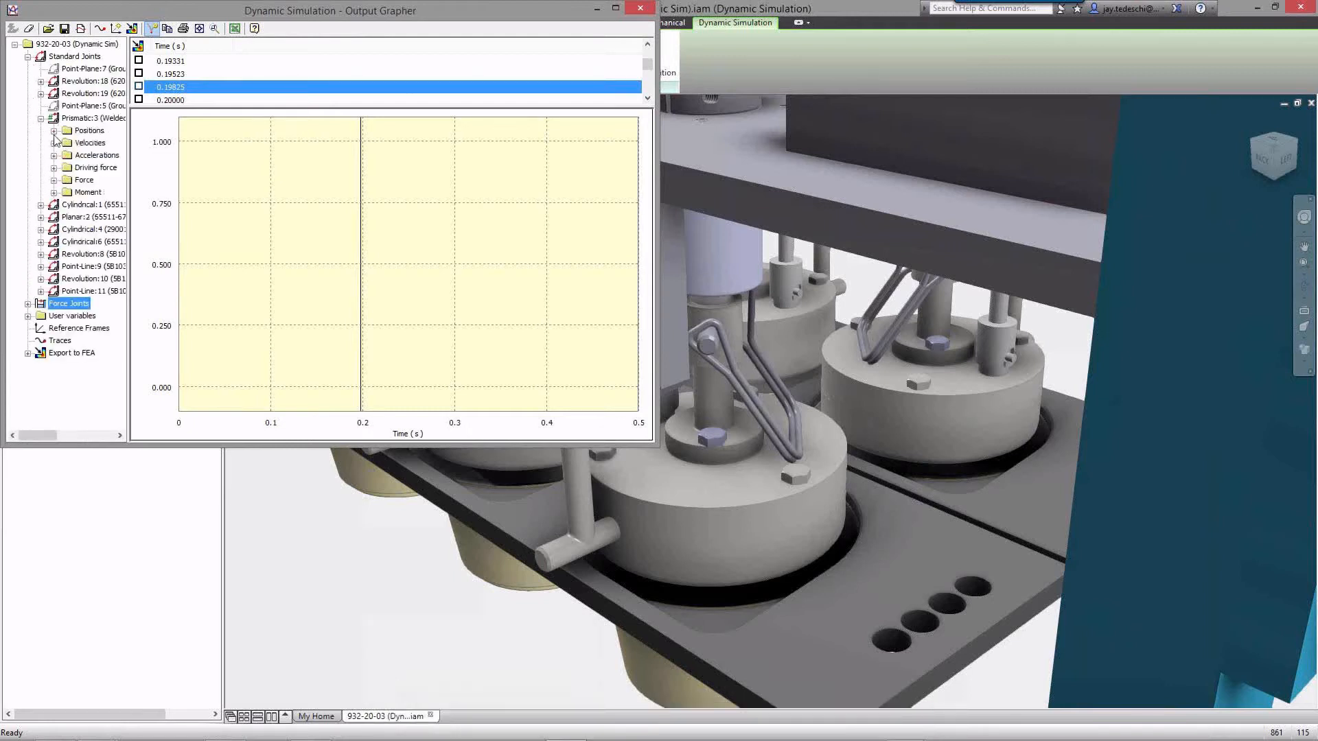
pyautogui.click(54, 132)
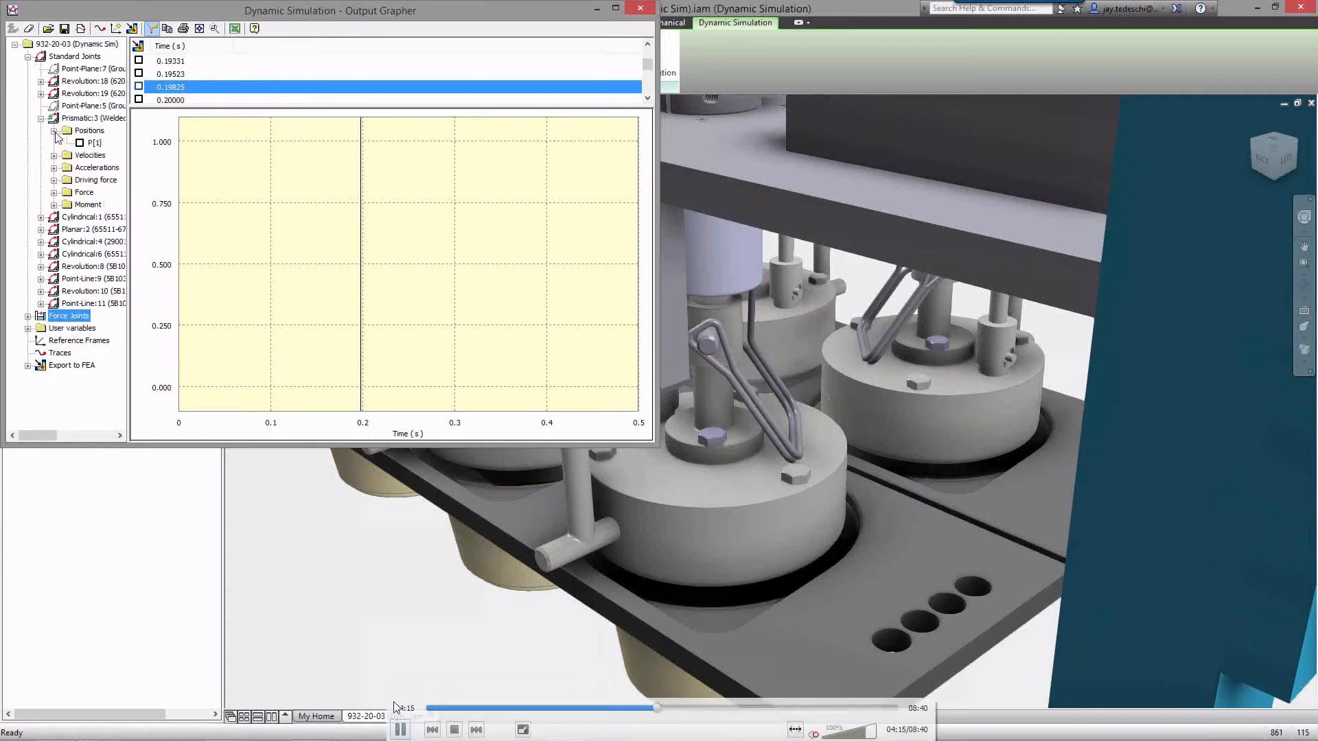
pyautogui.click(80, 143)
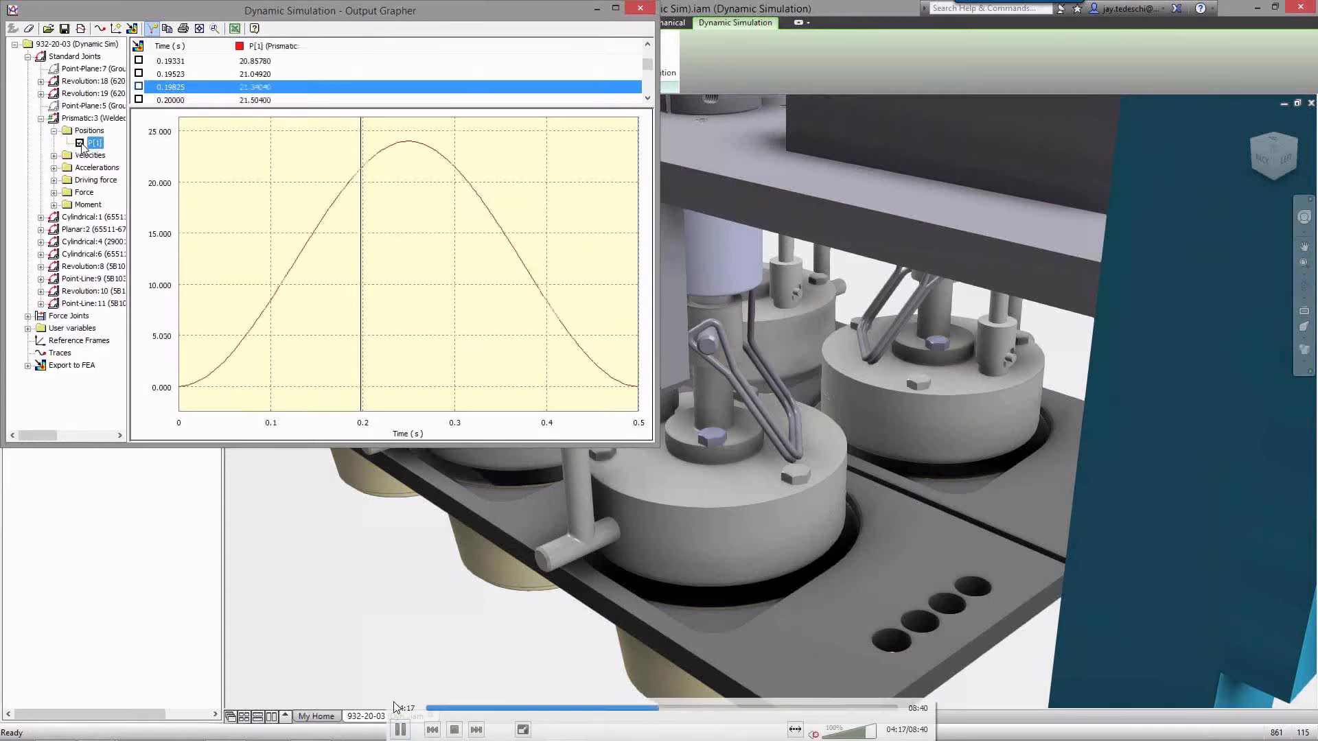
# Add the Force curve of the Prismatic:3 joint to the graph and widen the value columns to show their full headings.
pyautogui.click(266, 89)
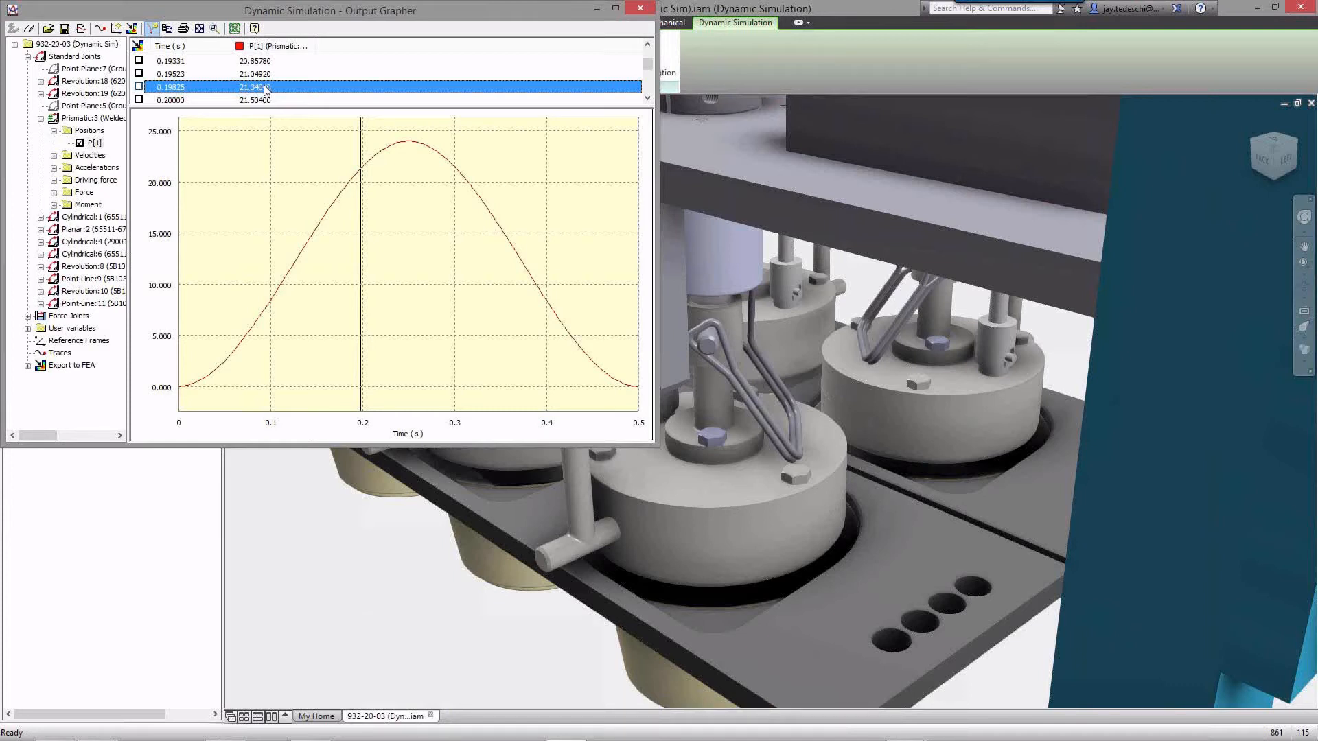
pyautogui.moveTo(378, 516)
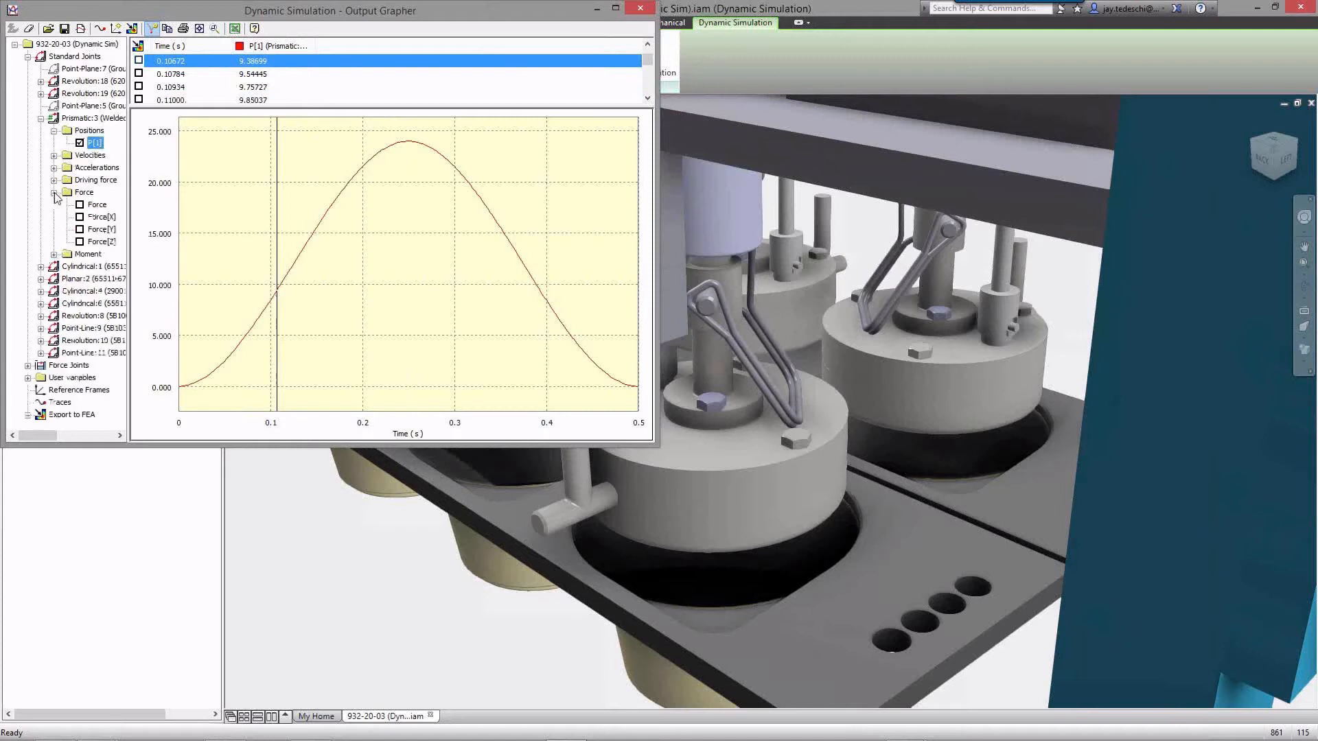
pyautogui.click(80, 205)
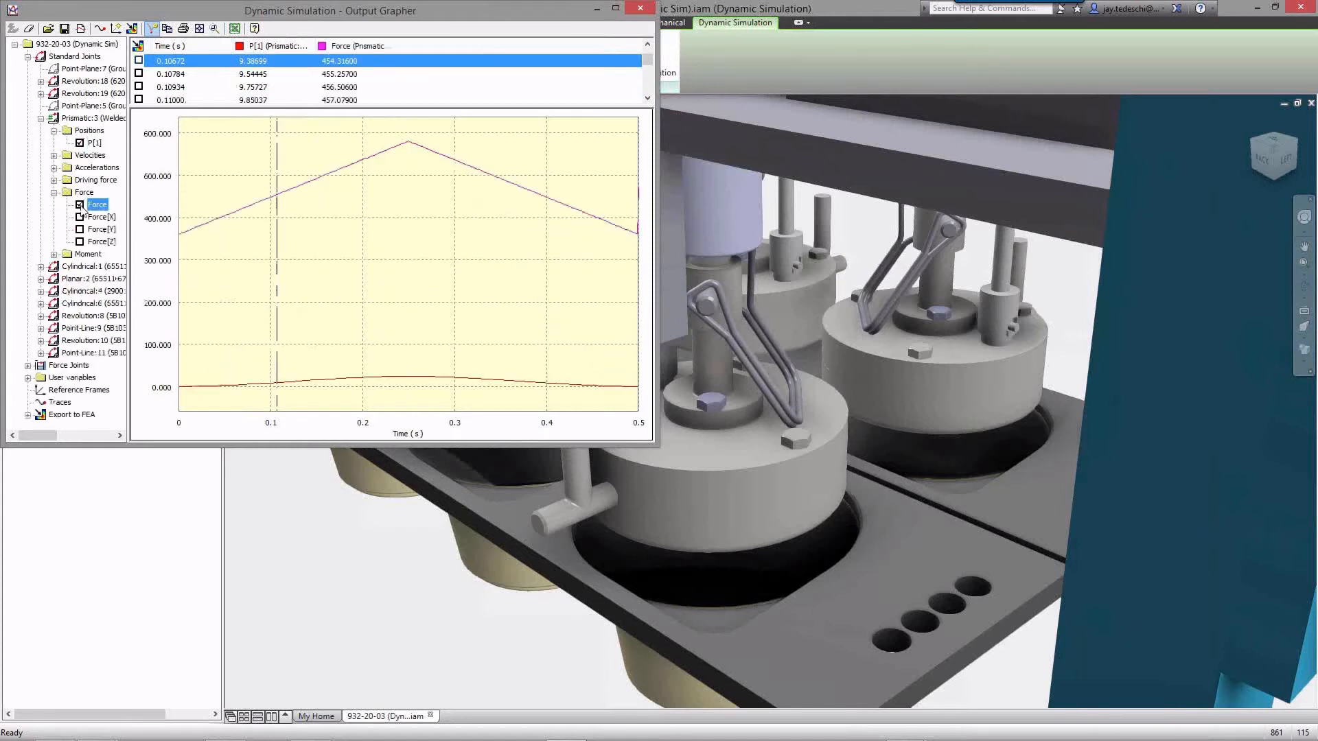
pyautogui.click(344, 44)
pyautogui.moveTo(344, 44); pyautogui.dragTo(361, 45)
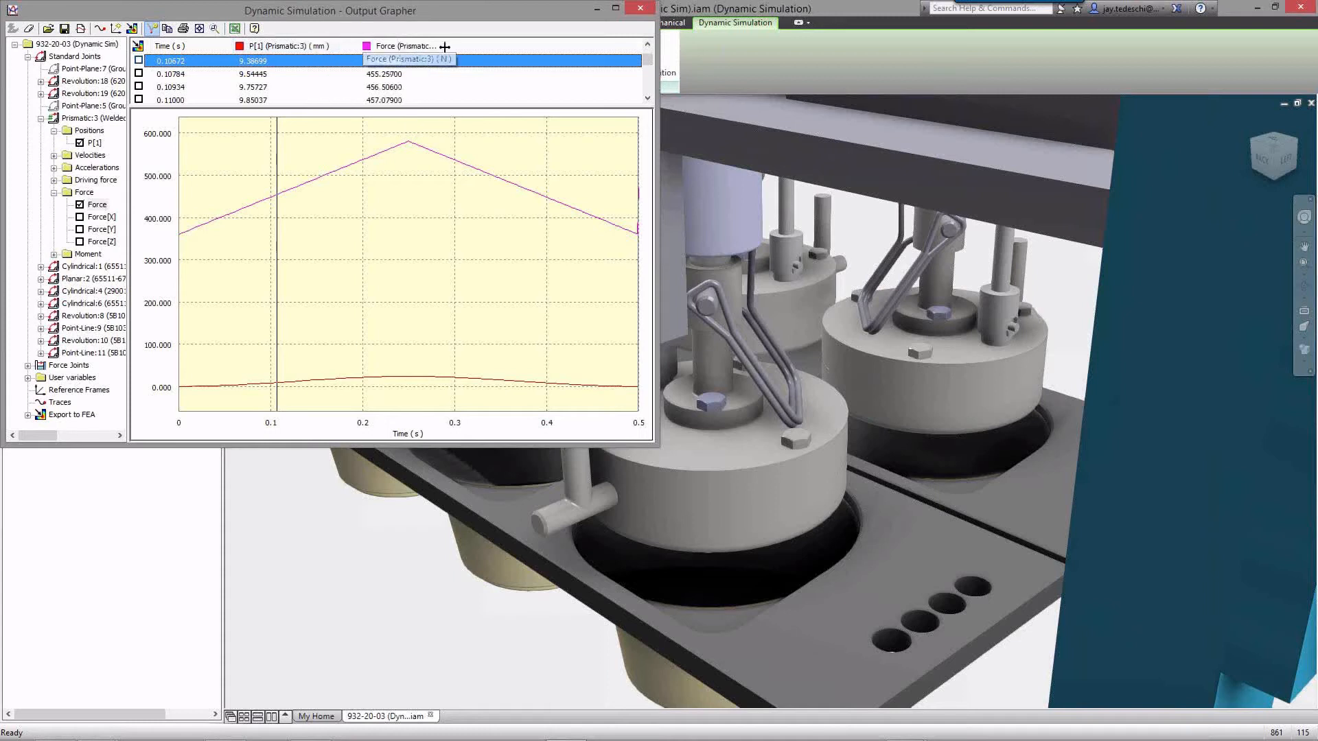
pyautogui.moveTo(444, 46); pyautogui.dragTo(490, 46)
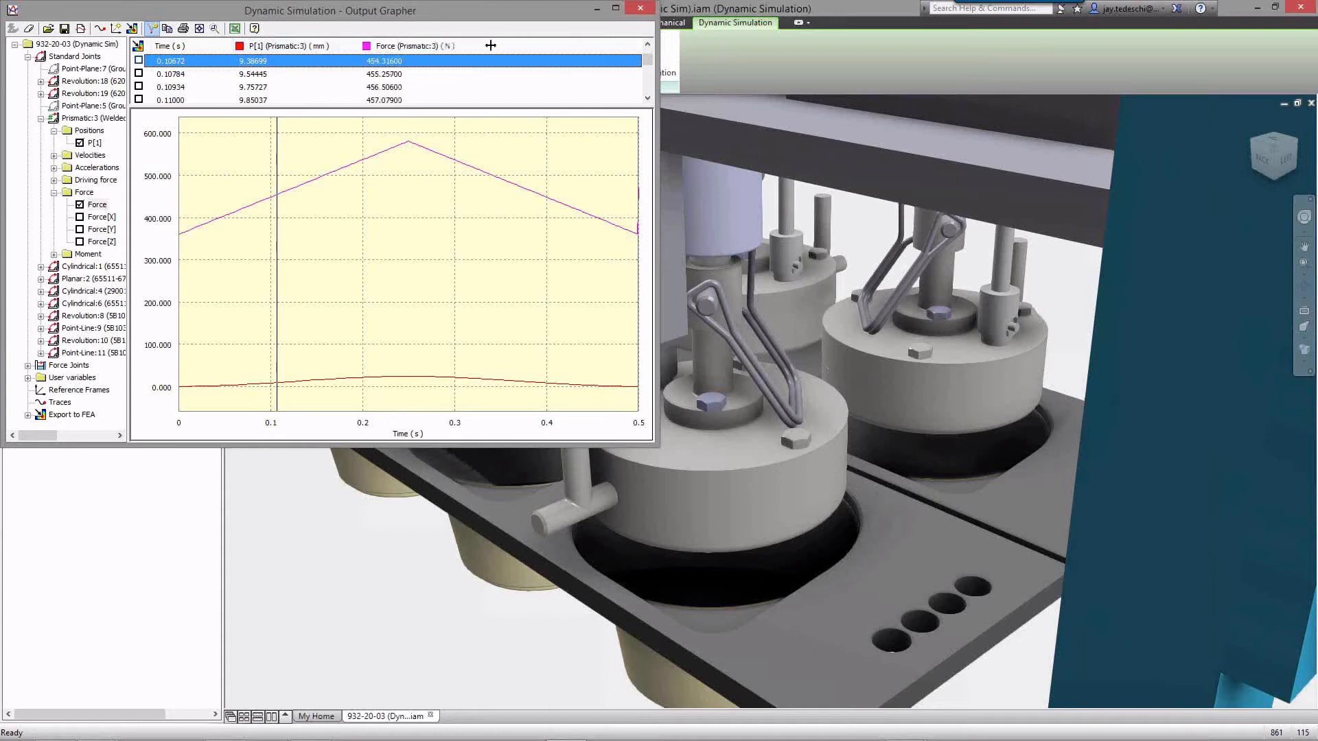
# Locate the maximum of the Prismatic:3 Force curve and examine the curve's properties.
pyautogui.rightClick(394, 62)
pyautogui.click(424, 106)
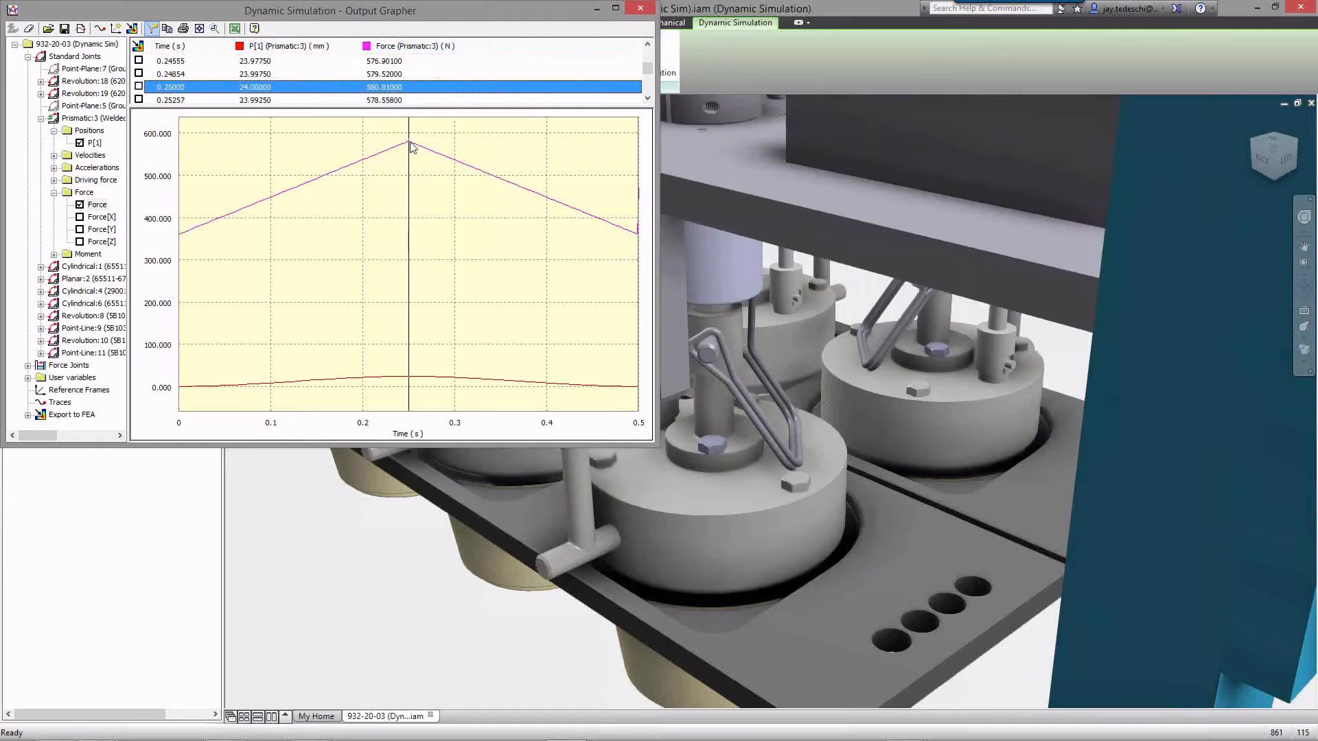
pyautogui.rightClick(394, 90)
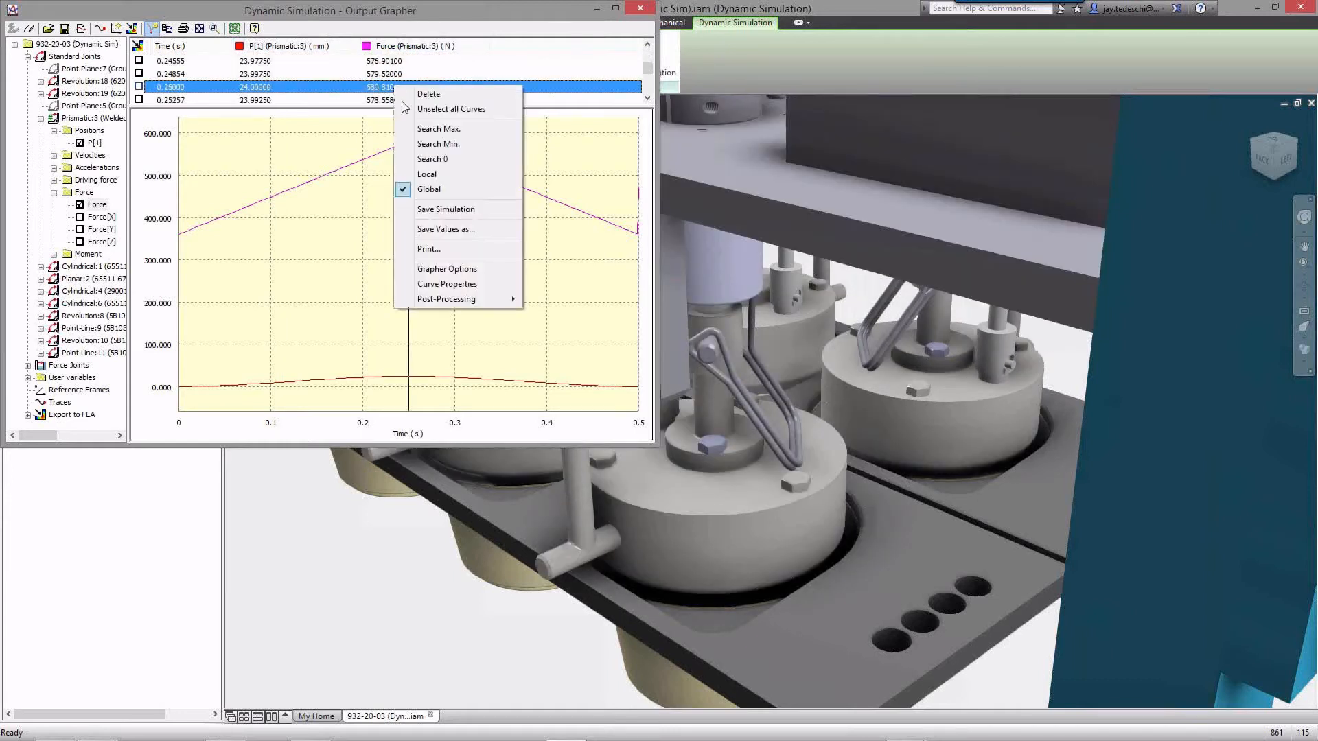
pyautogui.click(439, 286)
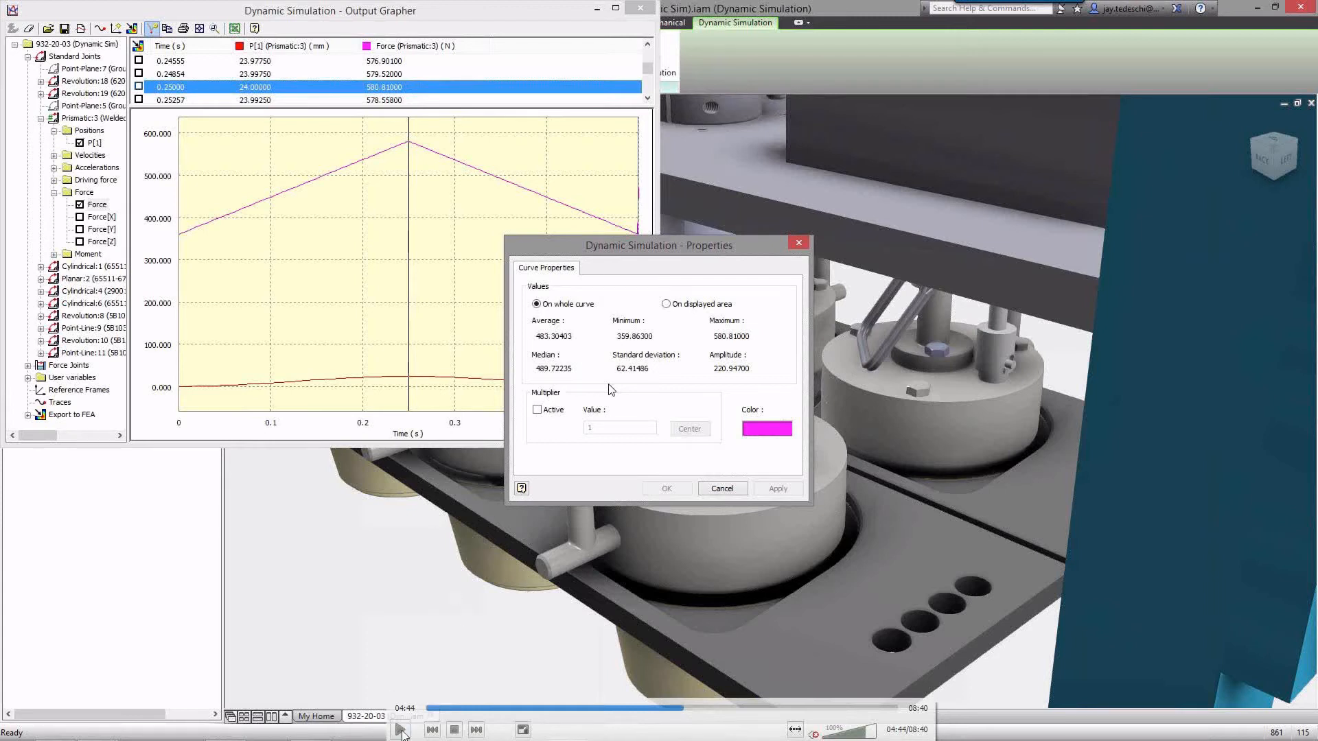
pyautogui.click(400, 729)
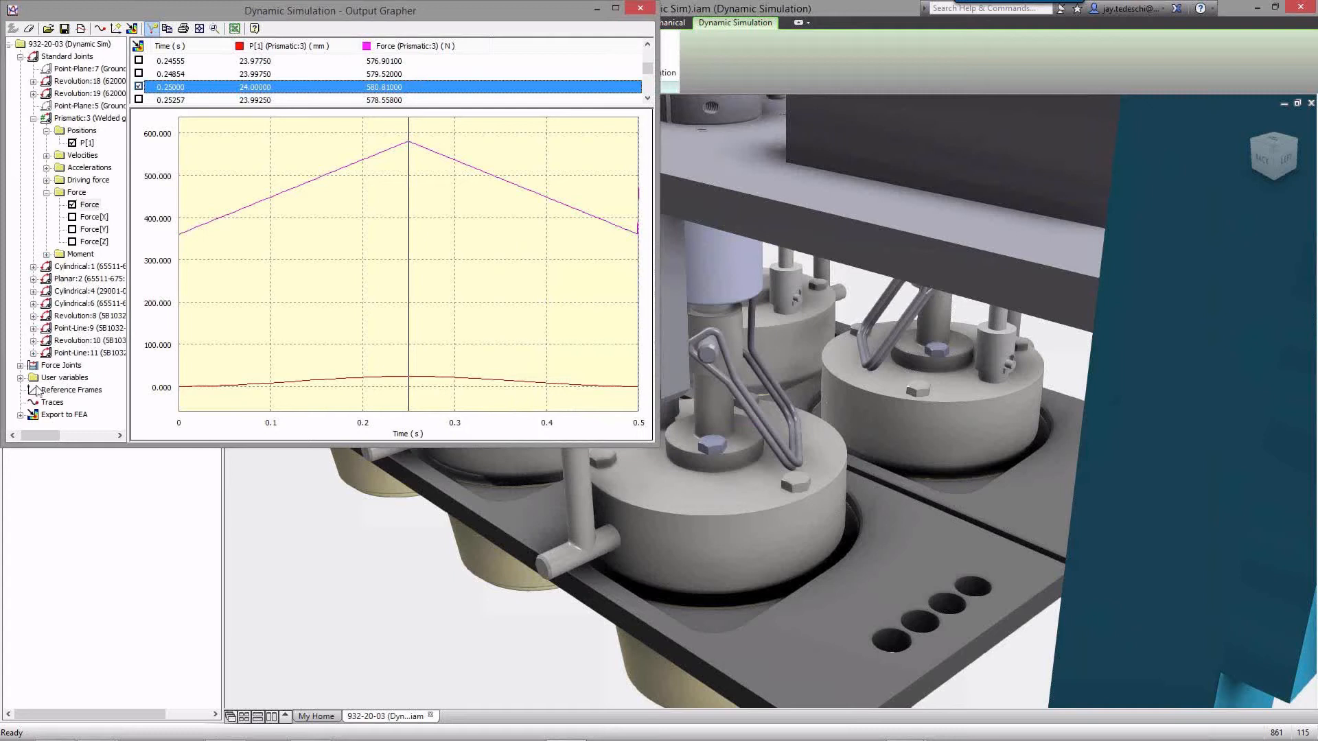
pyautogui.click(21, 415)
pyautogui.click(33, 415)
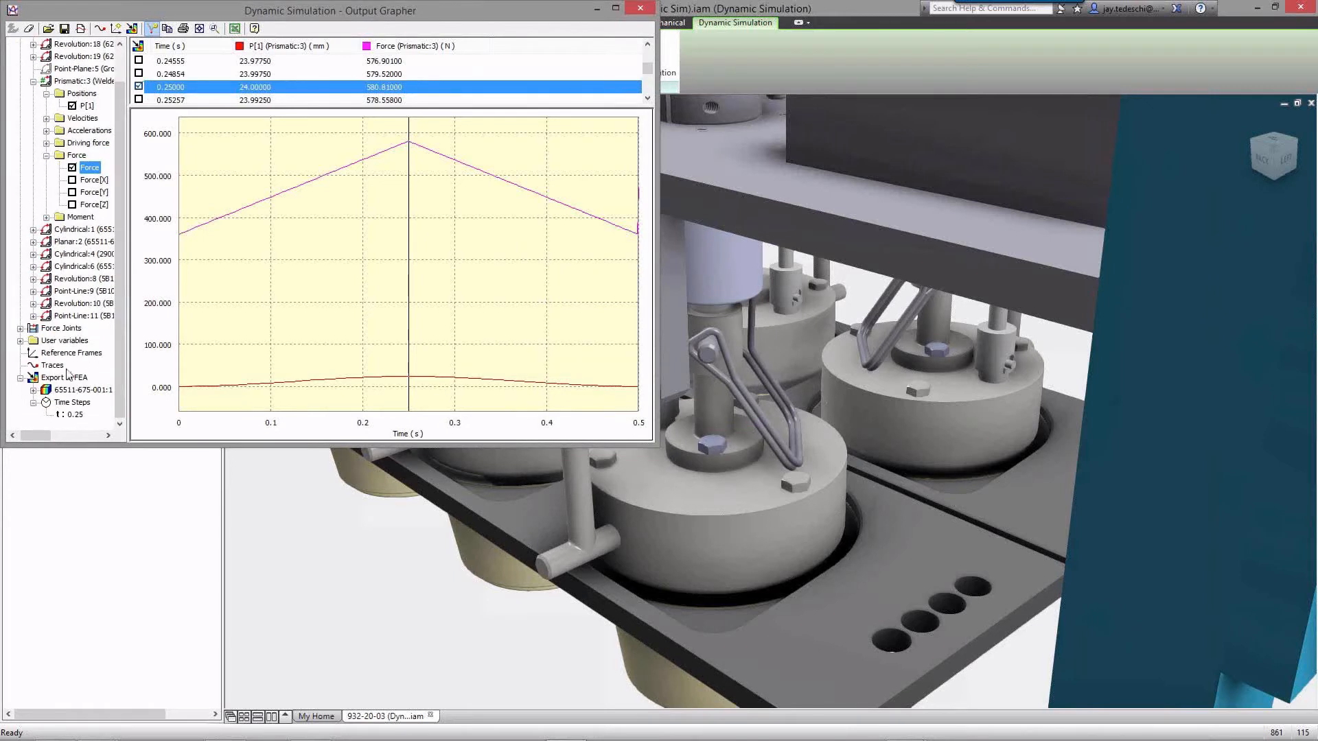
pyautogui.click(133, 28)
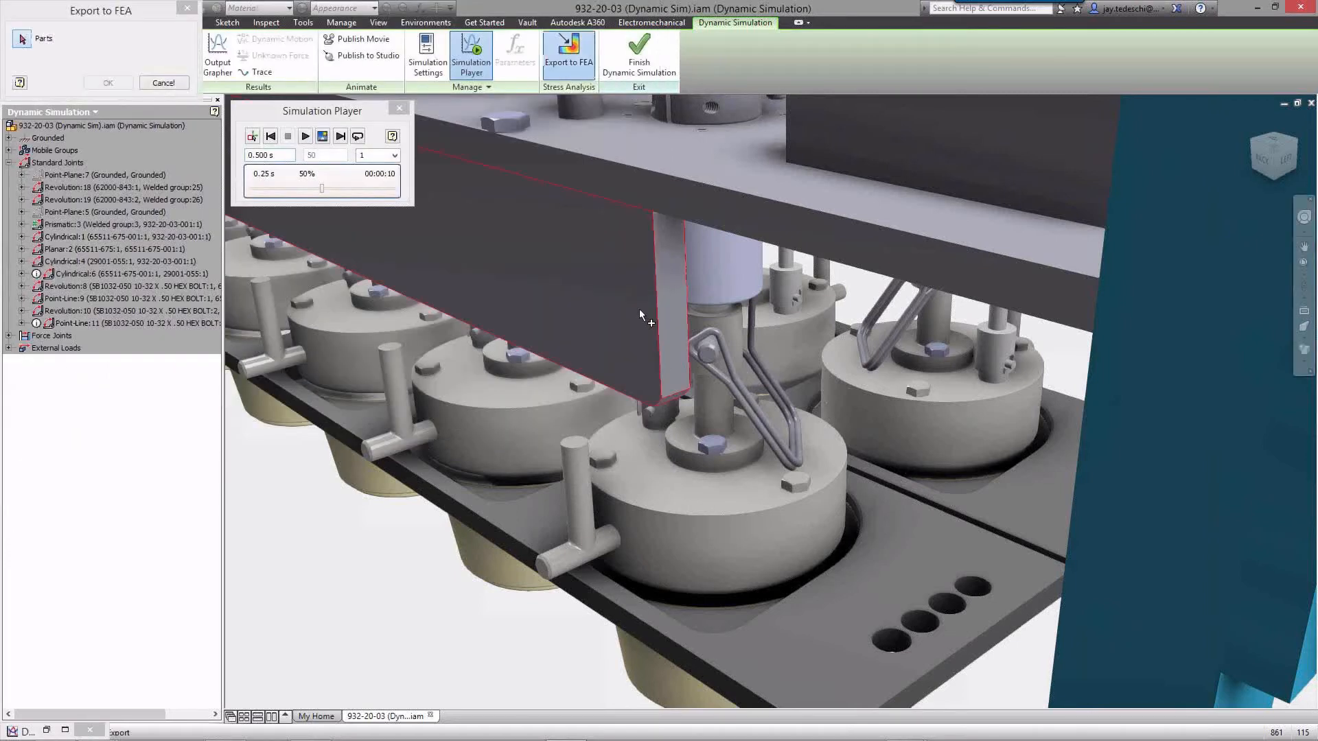
pyautogui.click(730, 330)
pyautogui.click(110, 82)
pyautogui.click(641, 8)
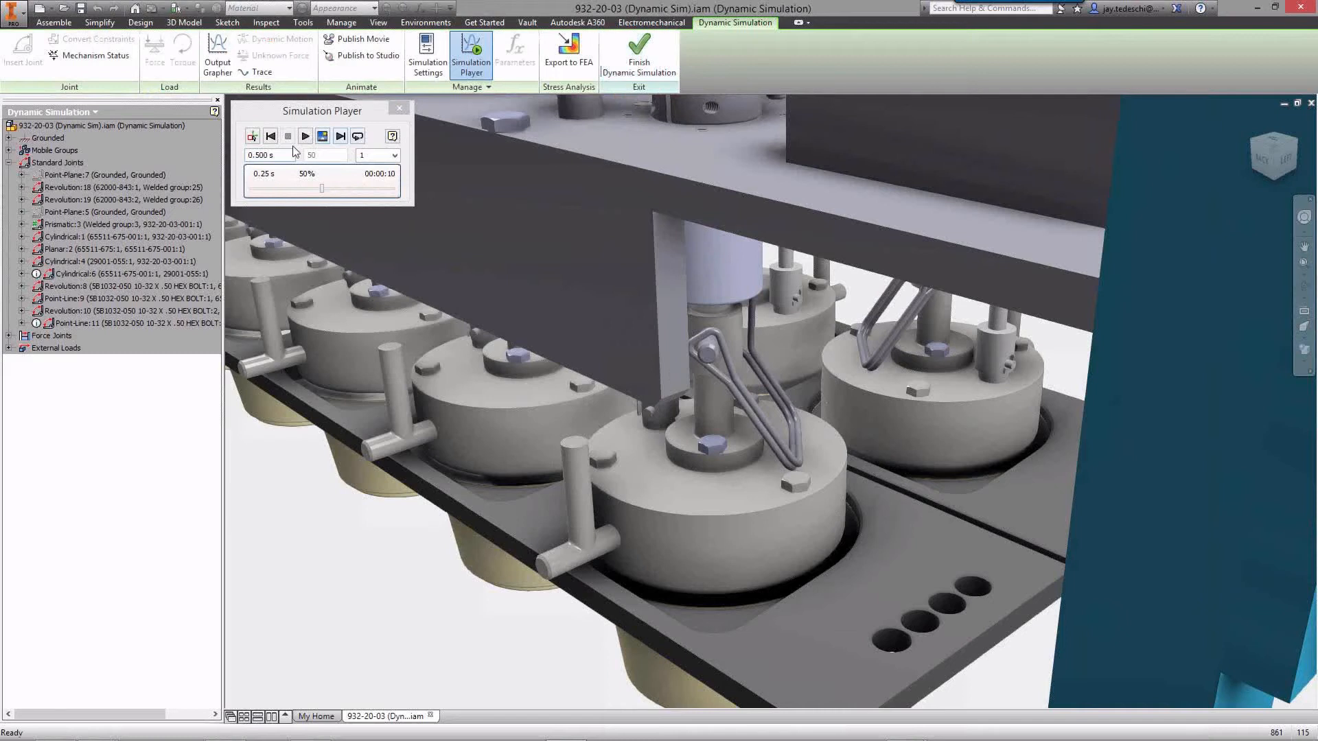
# Return the simulation to construction mode and activate the Isolate level of detail of the assembly.
pyautogui.click(253, 137)
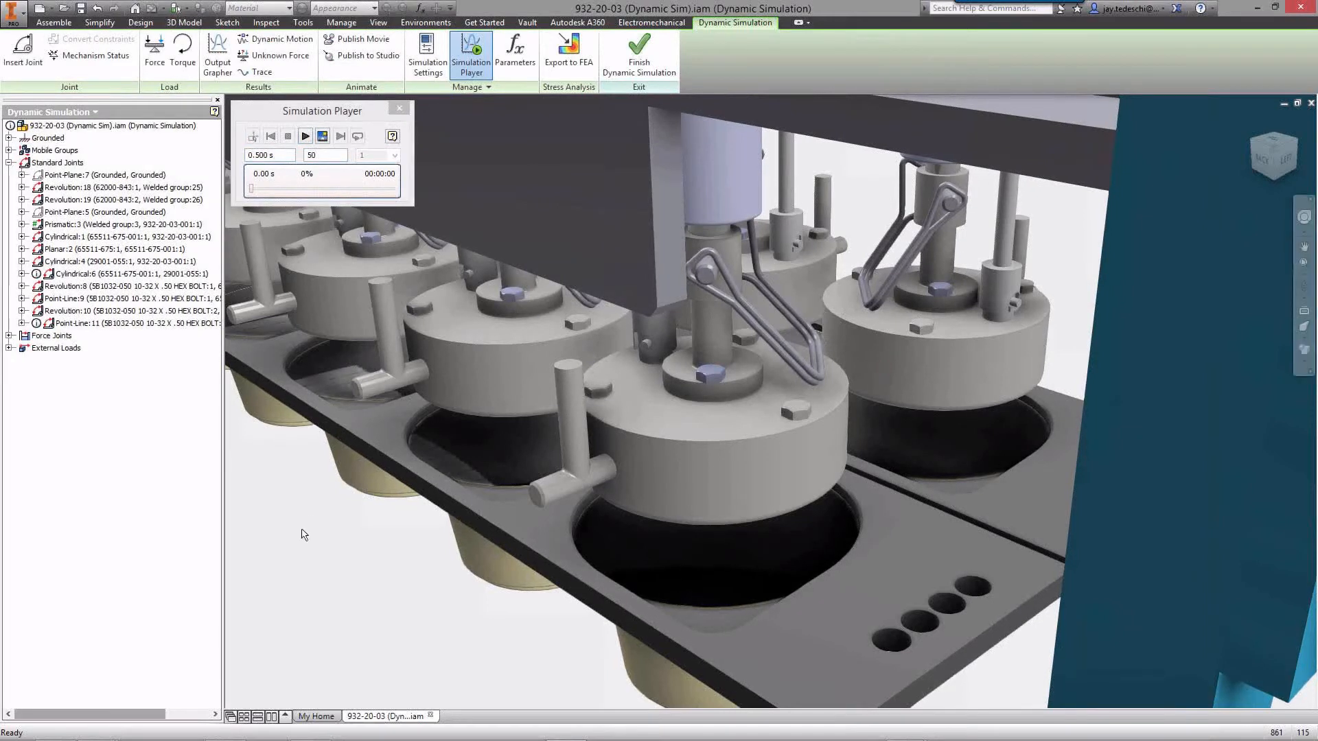
pyautogui.click(95, 112)
pyautogui.click(66, 130)
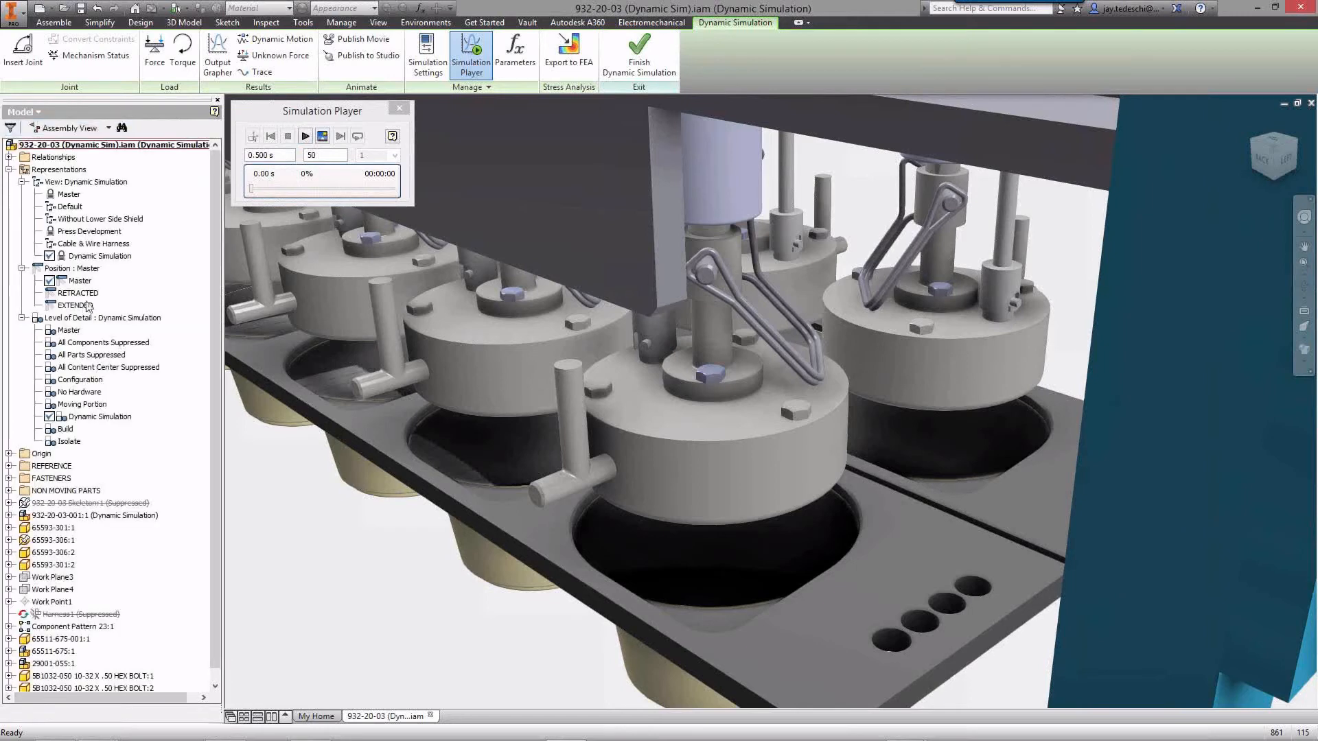
pyautogui.doubleClick(69, 442)
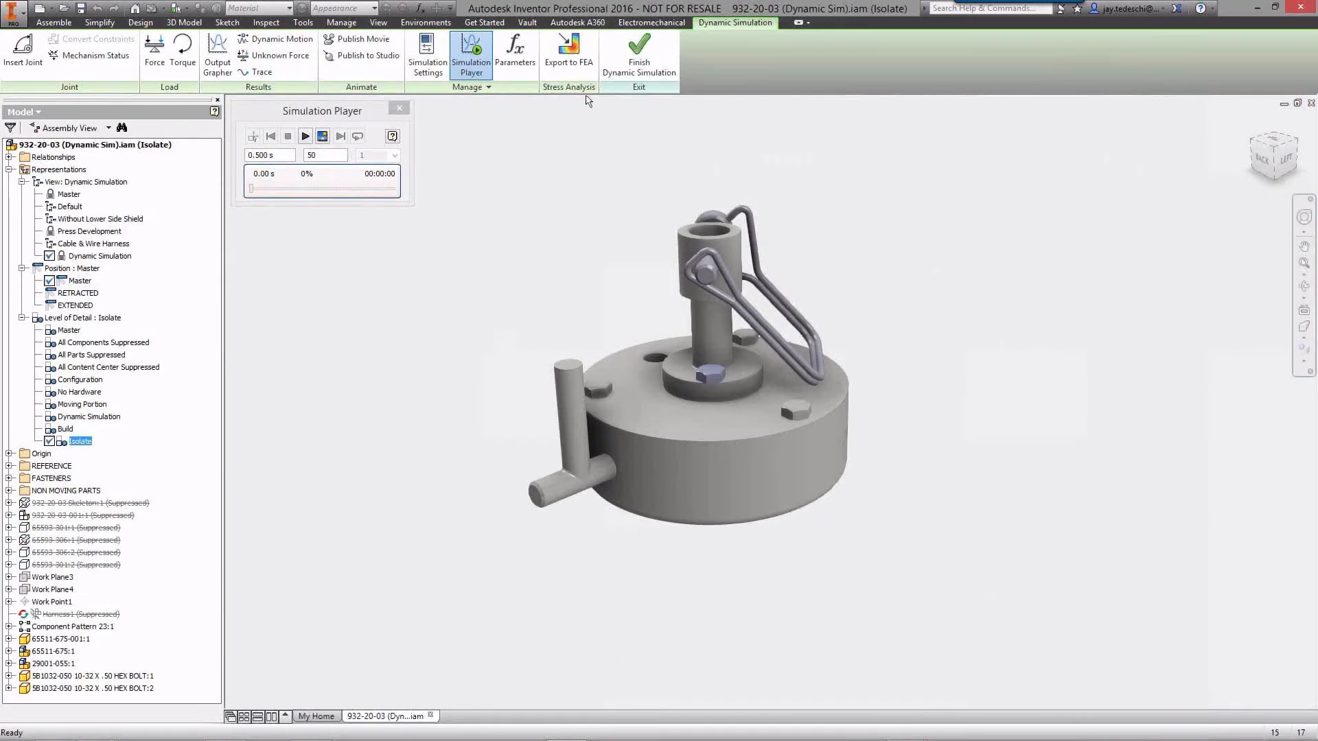
pyautogui.click(418, 24)
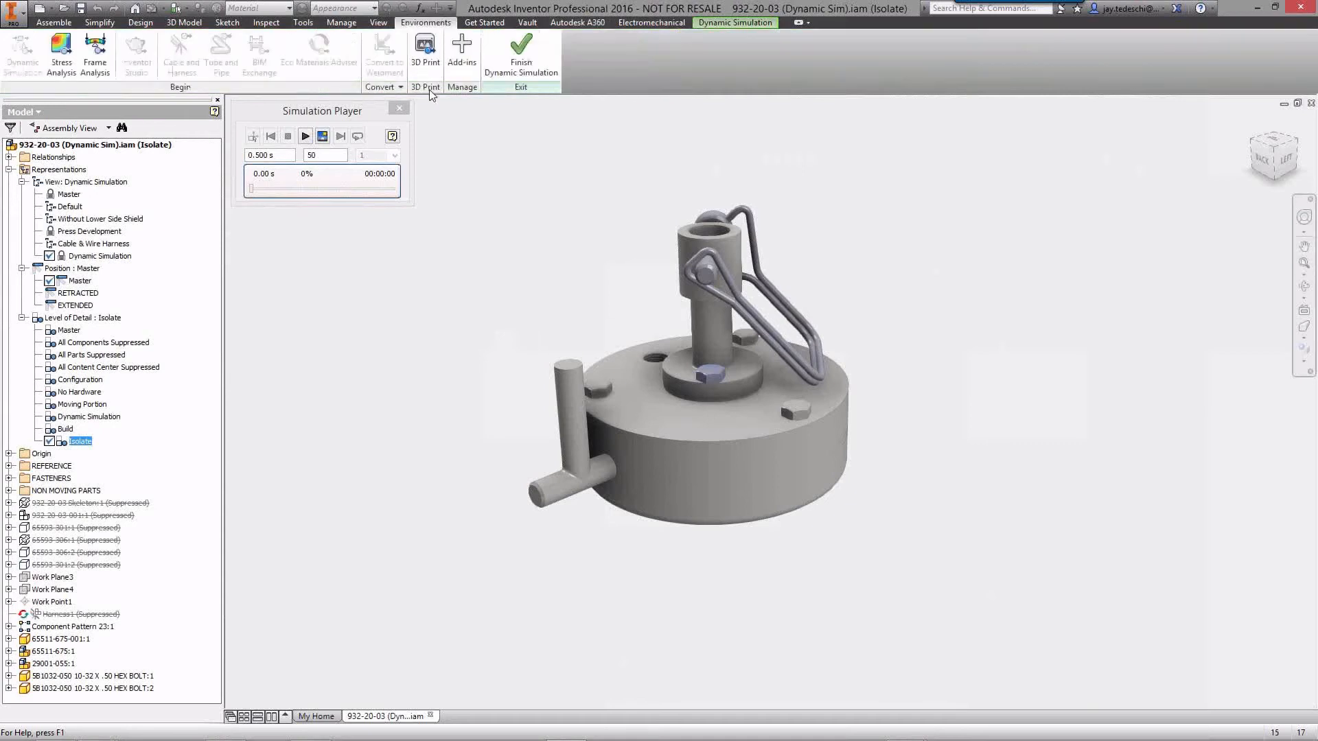
pyautogui.click(61, 55)
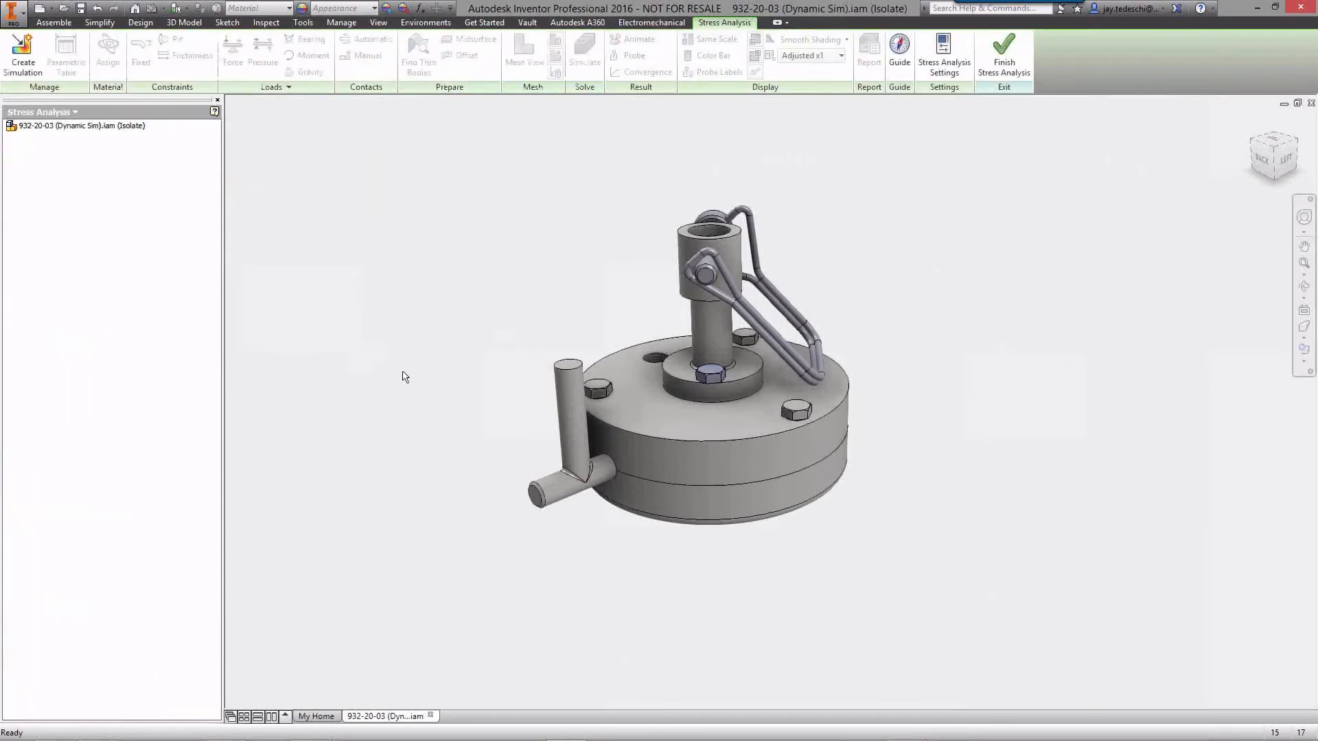
pyautogui.click(22, 63)
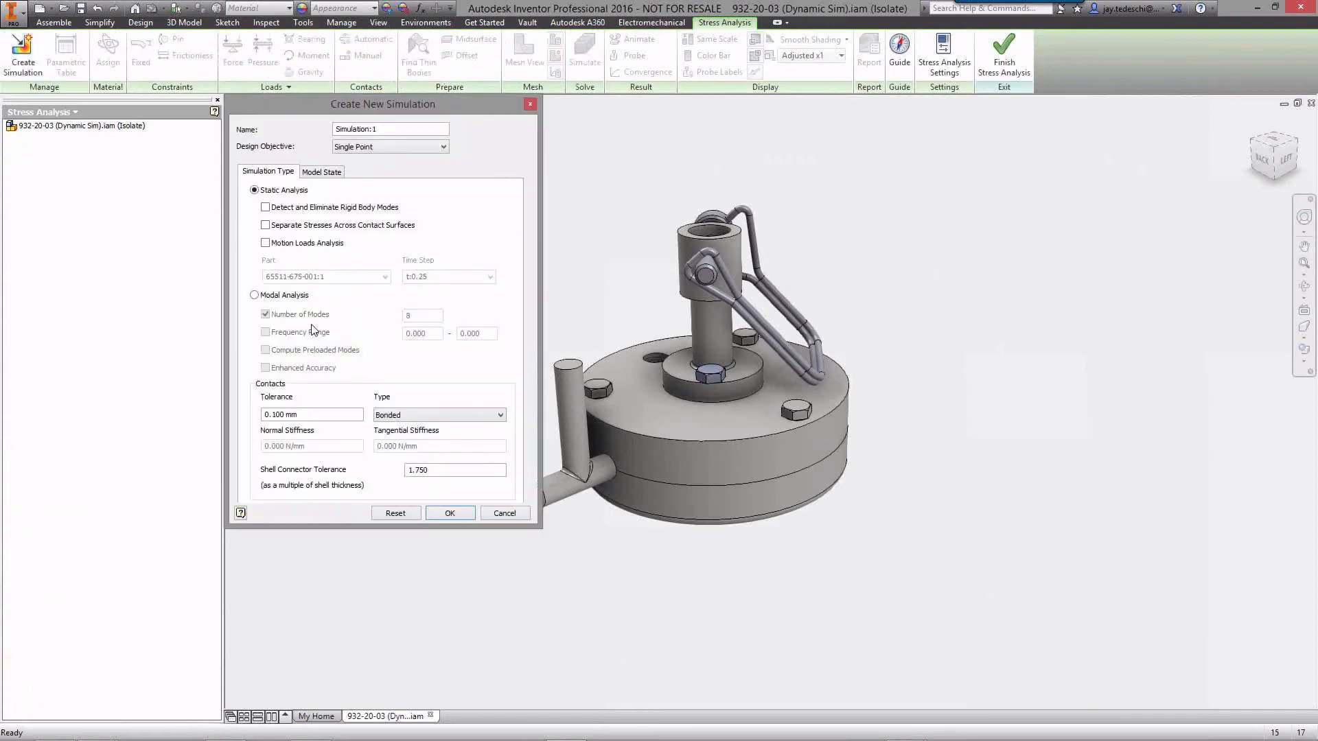
pyautogui.click(266, 244)
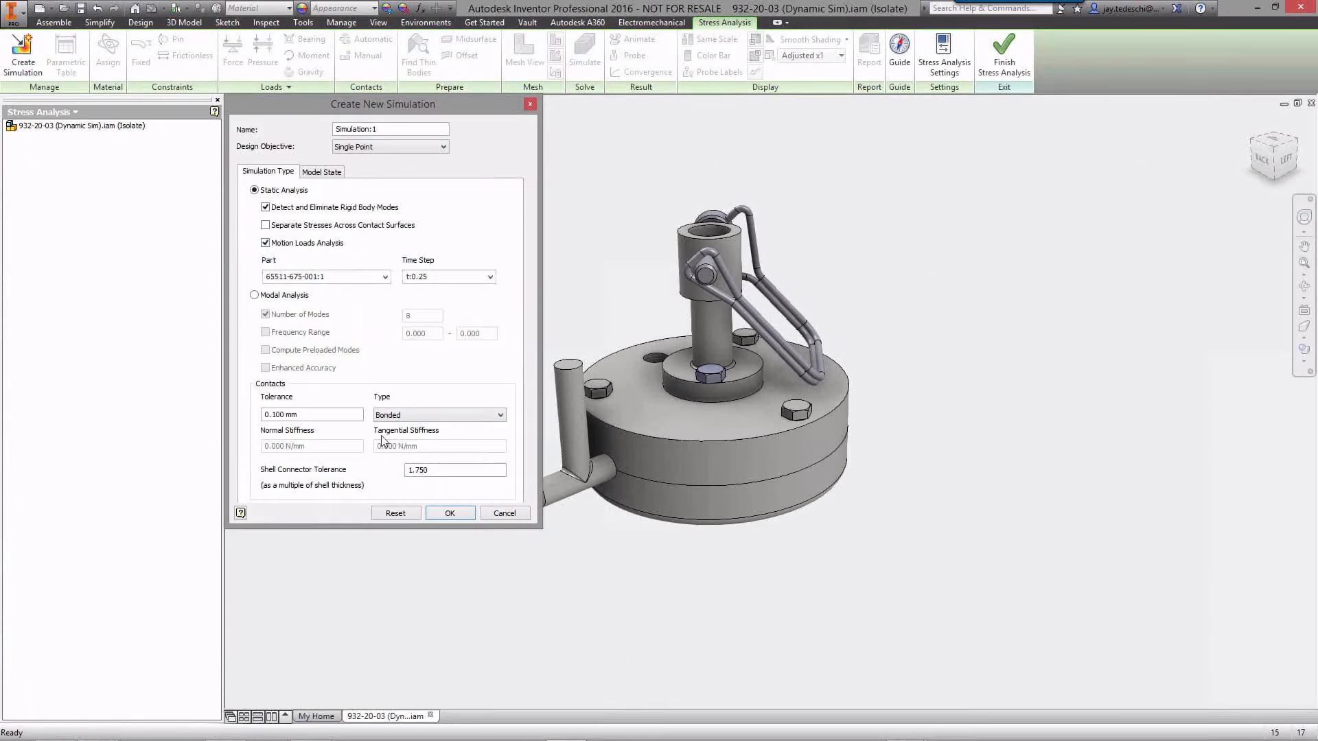
pyautogui.click(500, 416)
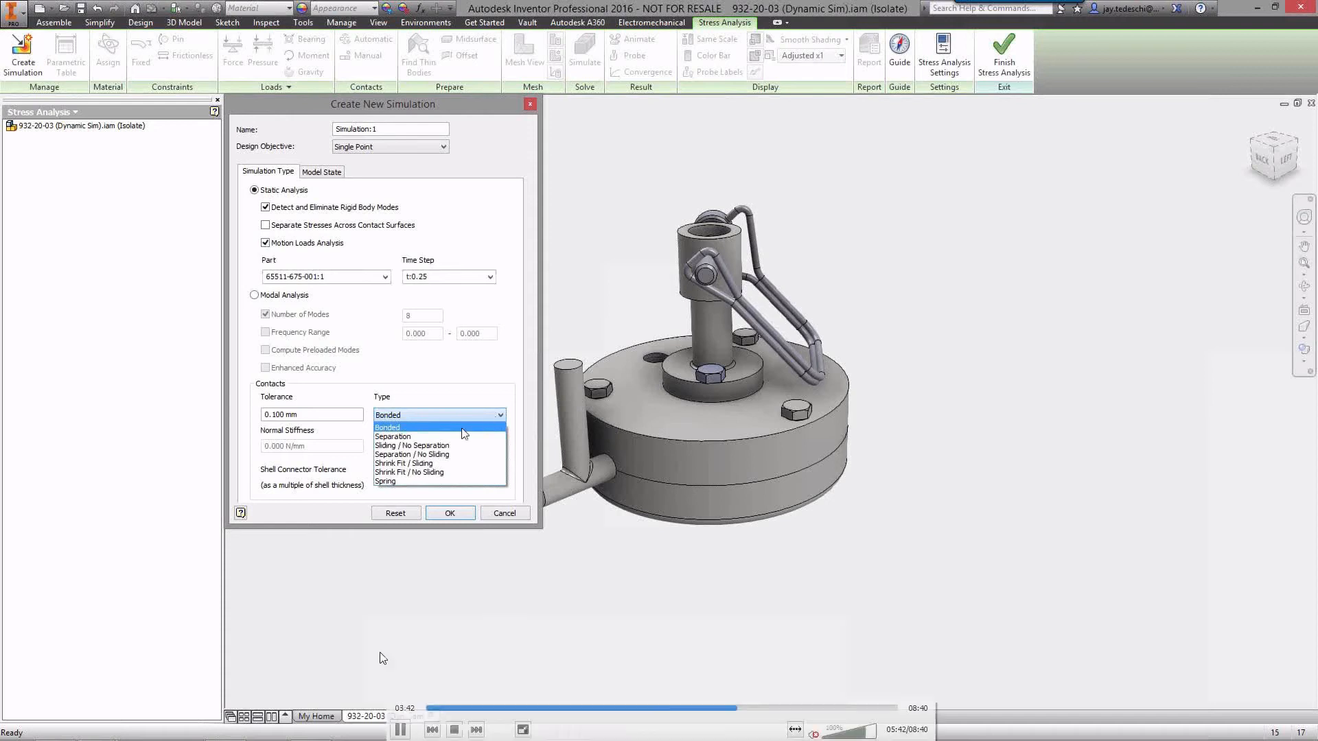
pyautogui.click(443, 444)
pyautogui.click(399, 729)
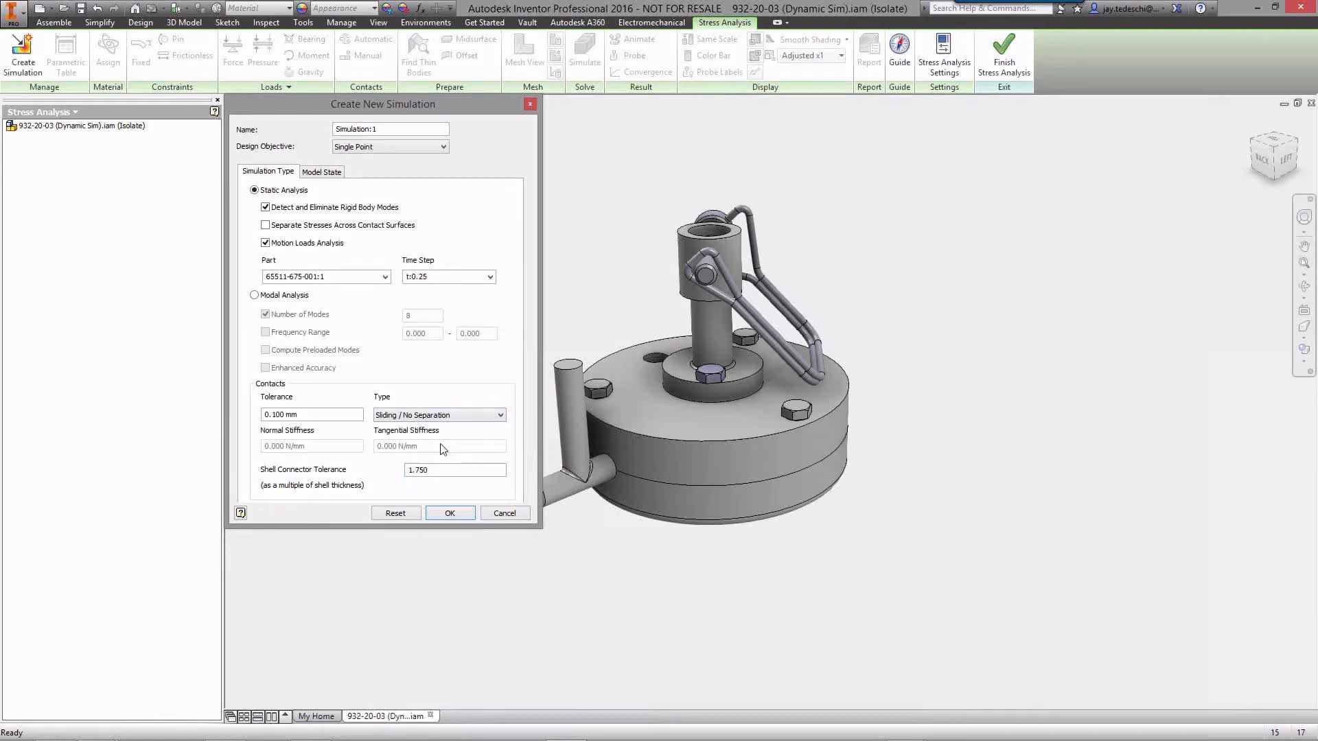
pyautogui.moveTo(491, 278)
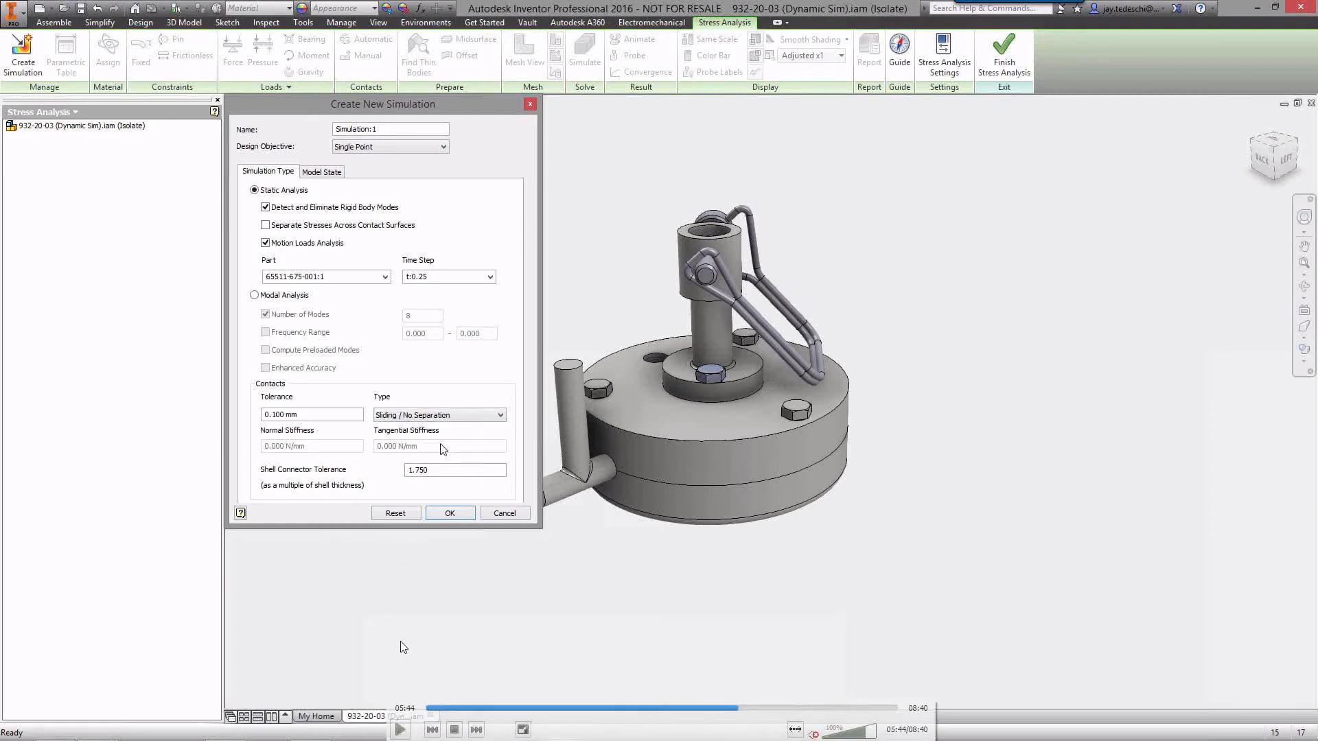
pyautogui.click(399, 729)
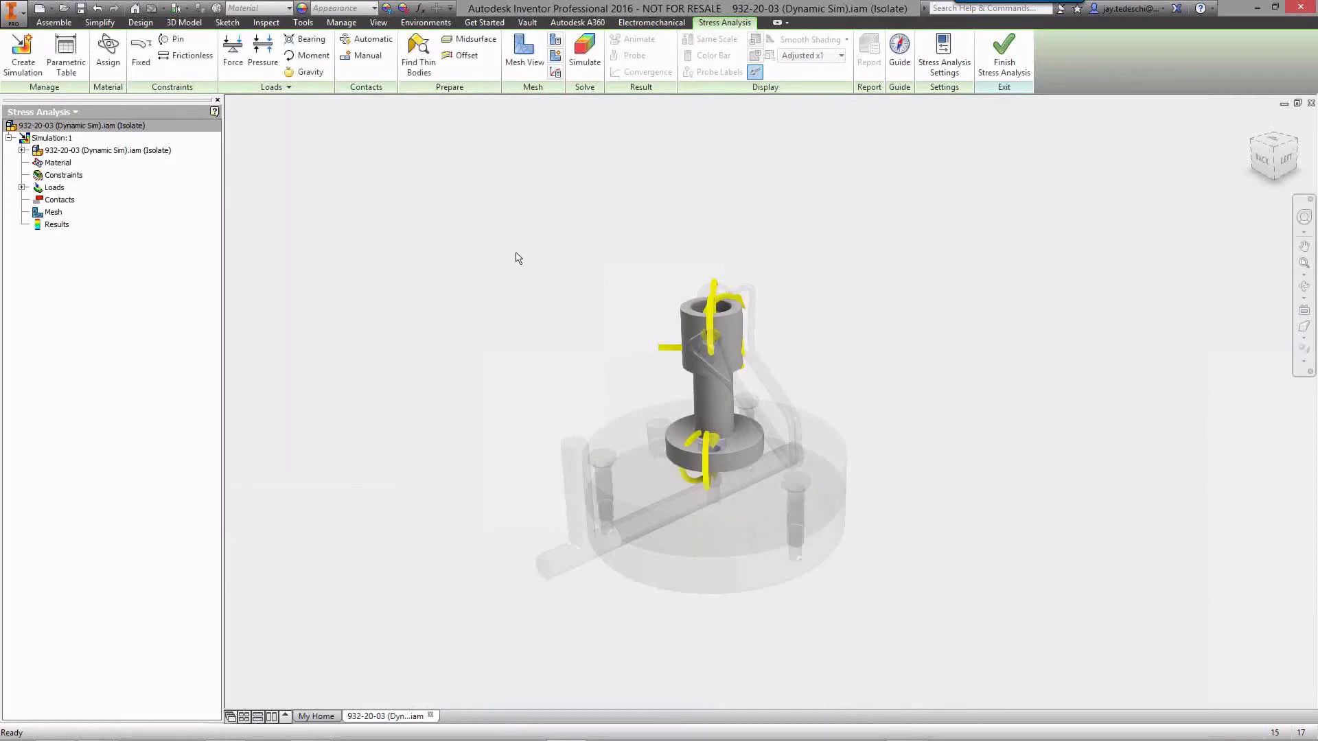
# Hide the load symbols on the model and list the simulation's materials and transferred loads.
pyautogui.click(755, 72)
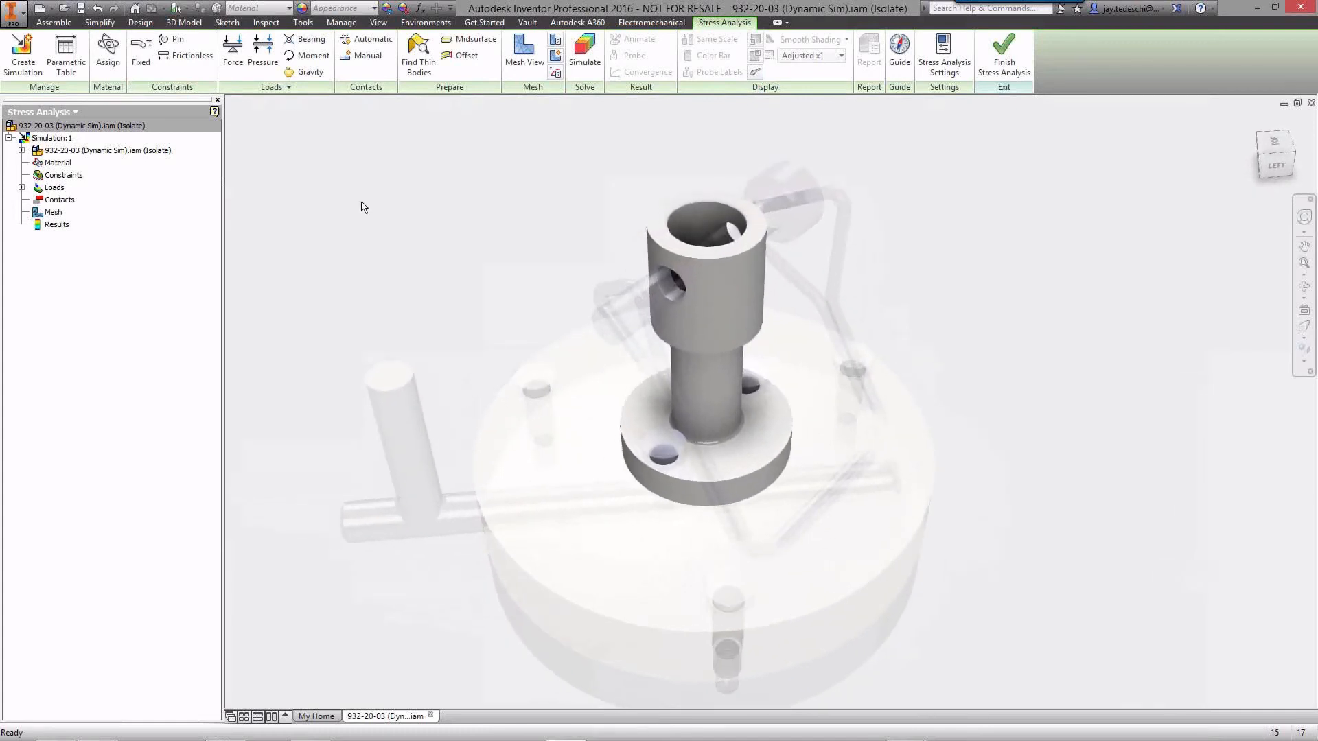
pyautogui.doubleClick(59, 164)
pyautogui.rightClick(59, 164)
pyautogui.click(106, 183)
pyautogui.click(22, 163)
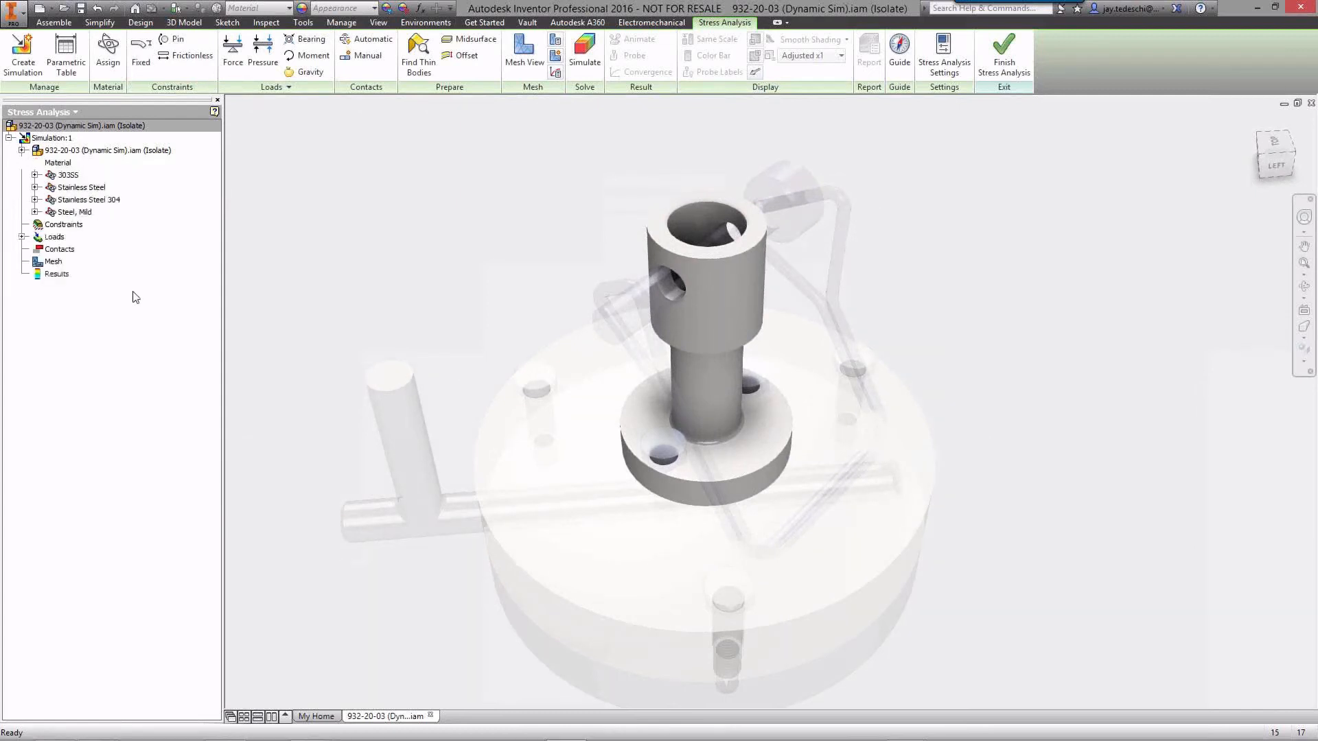
pyautogui.click(22, 237)
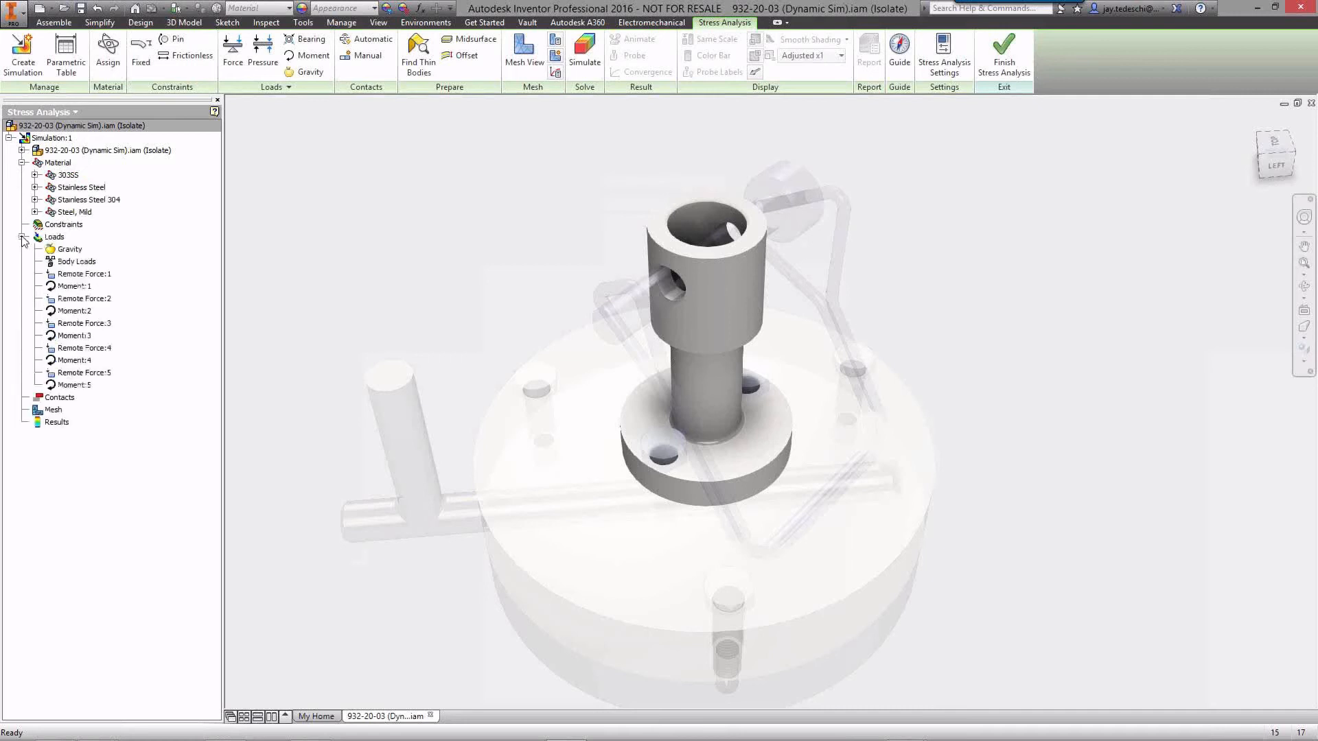
# Apply a frictionless constraint to the bottom face of the part's round flange.
pyautogui.click(186, 56)
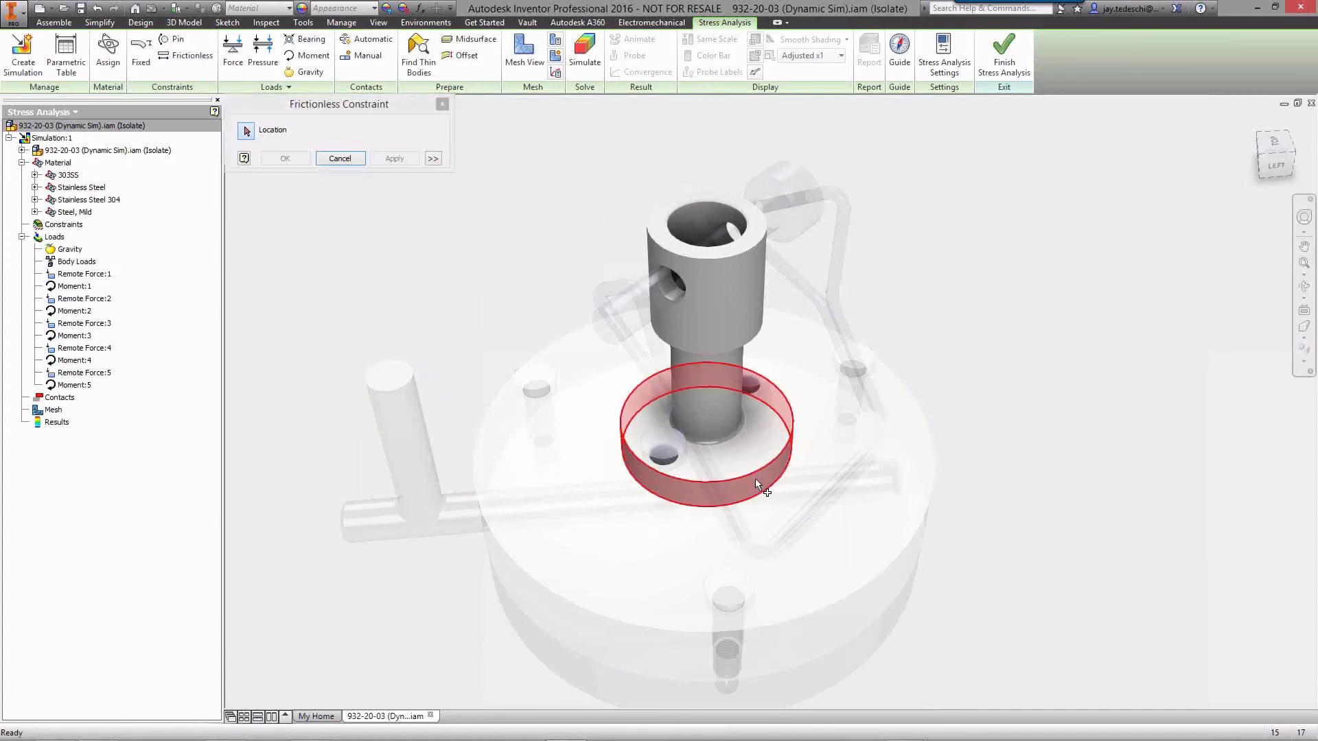
pyautogui.click(774, 481)
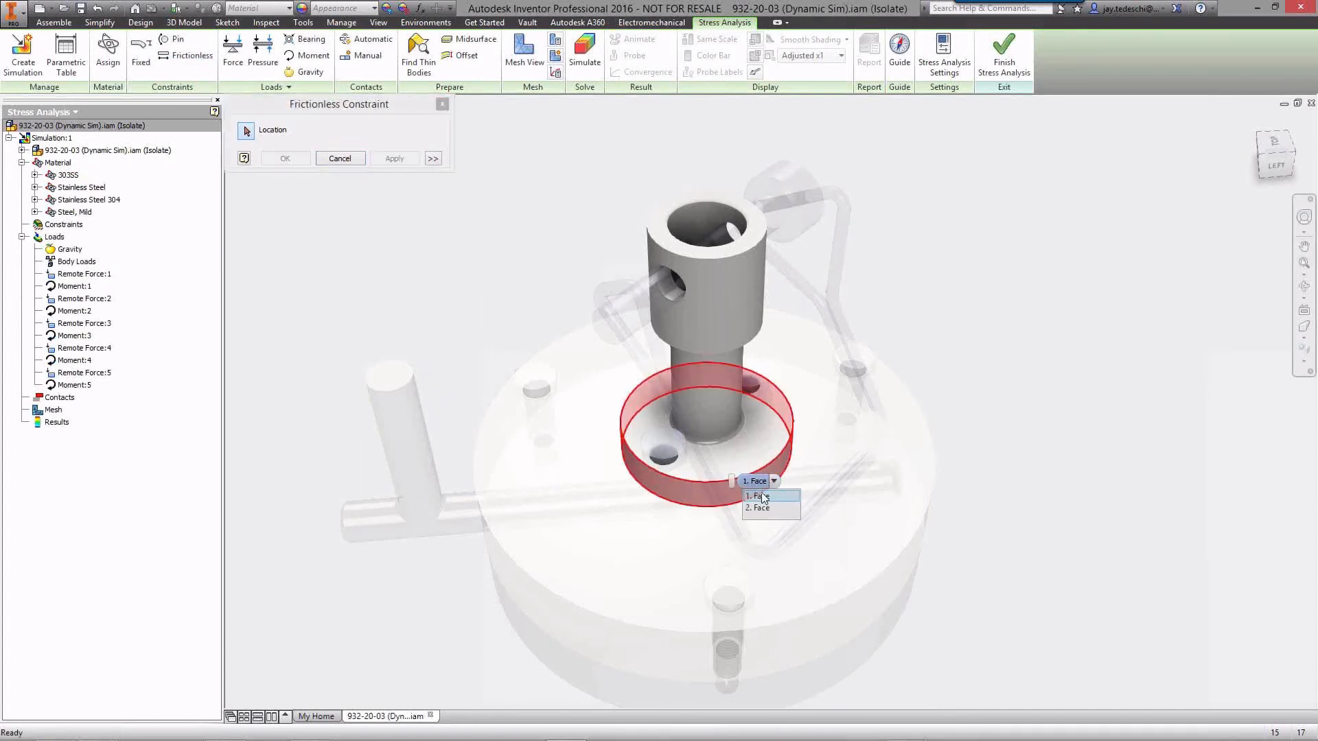
pyautogui.click(760, 508)
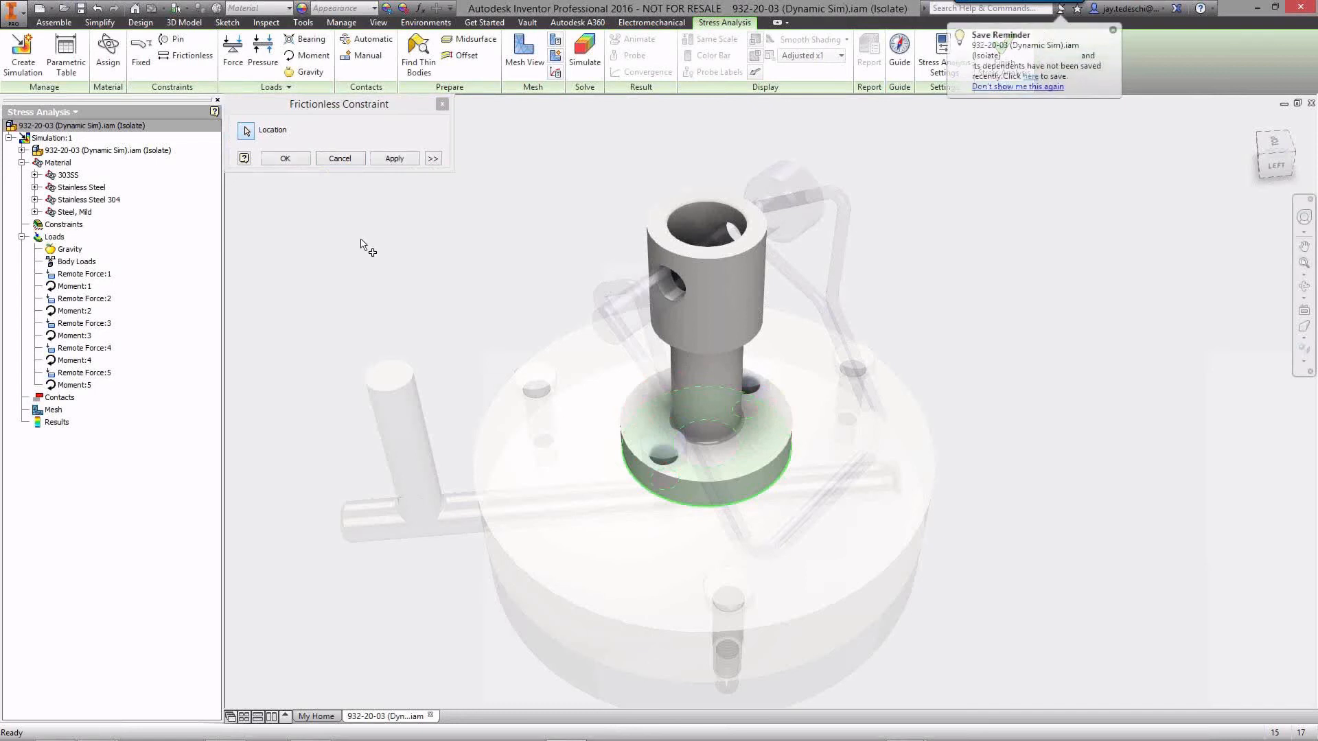
pyautogui.click(297, 165)
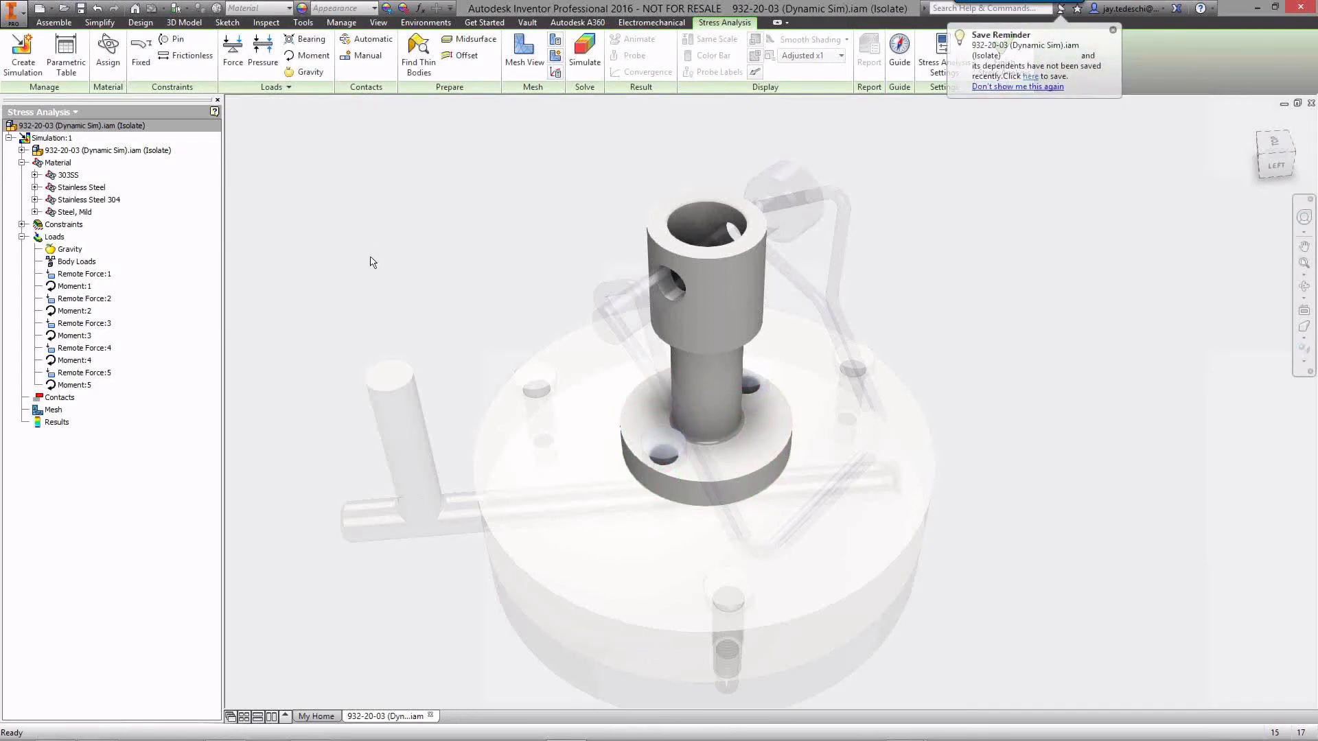
# Apply separate pin constraints, fixed radially and axially, to the two flange bolt holes, and list the simulation's constraints.
pyautogui.click(173, 39)
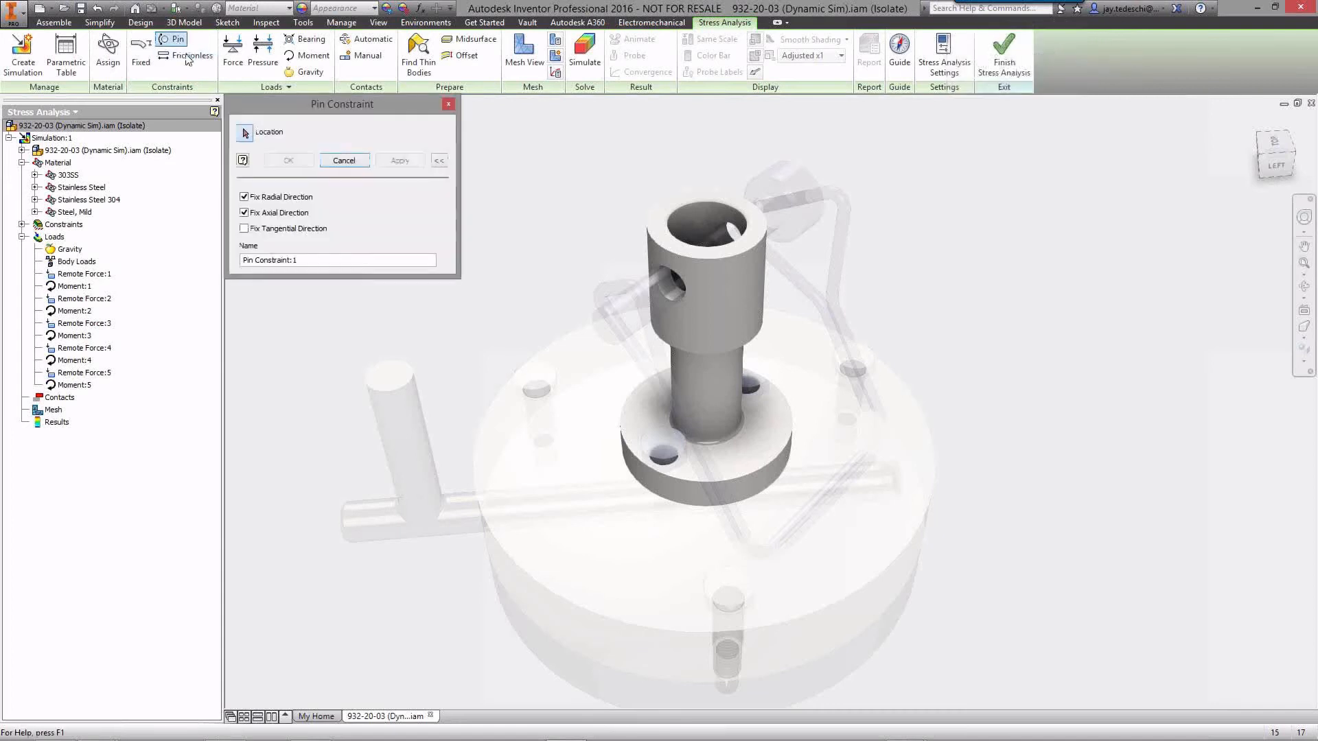
pyautogui.click(661, 455)
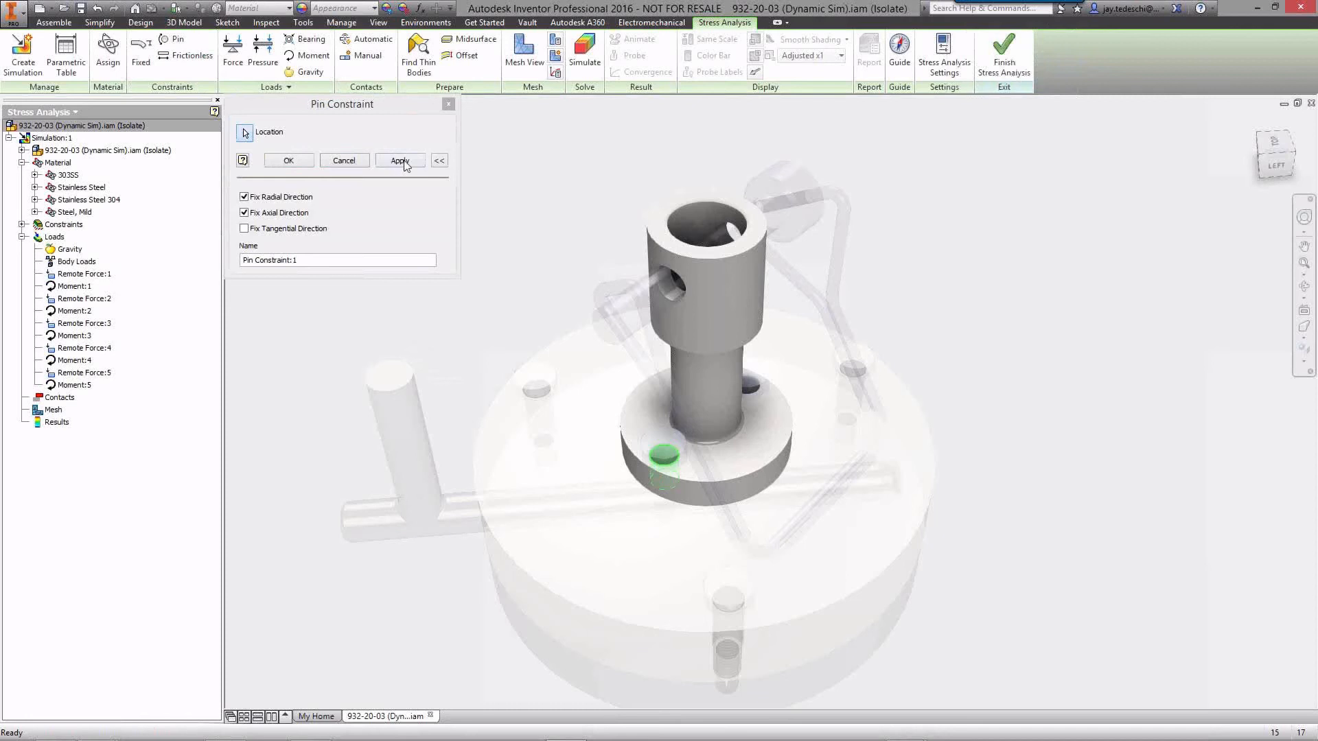
pyautogui.click(404, 162)
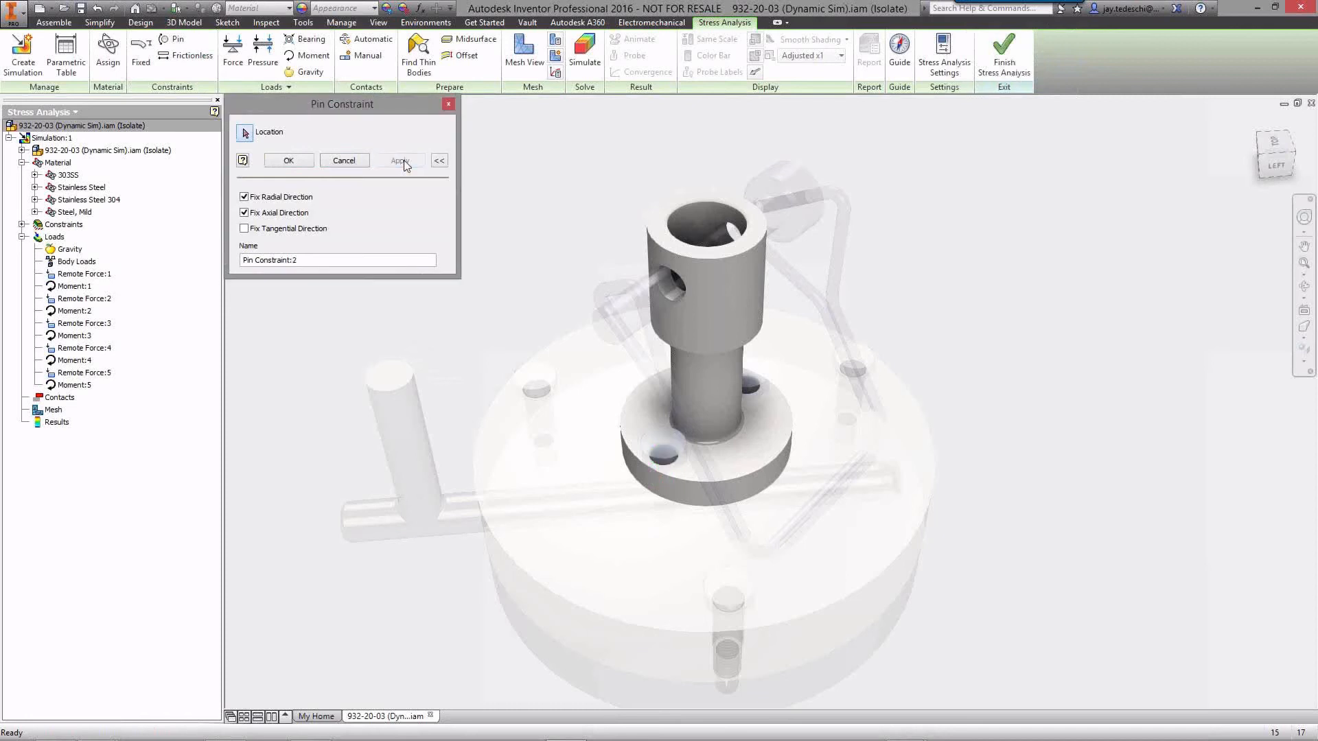
pyautogui.click(751, 386)
pyautogui.click(288, 160)
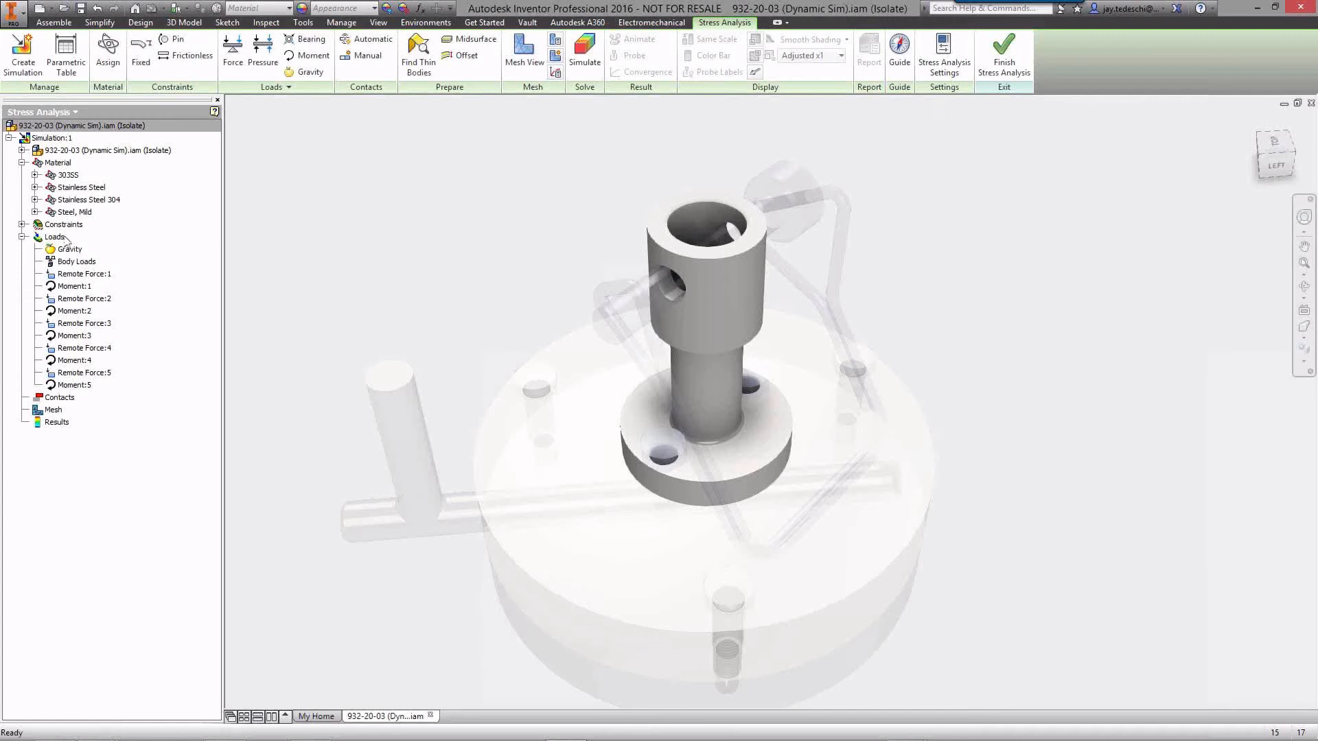
pyautogui.click(22, 225)
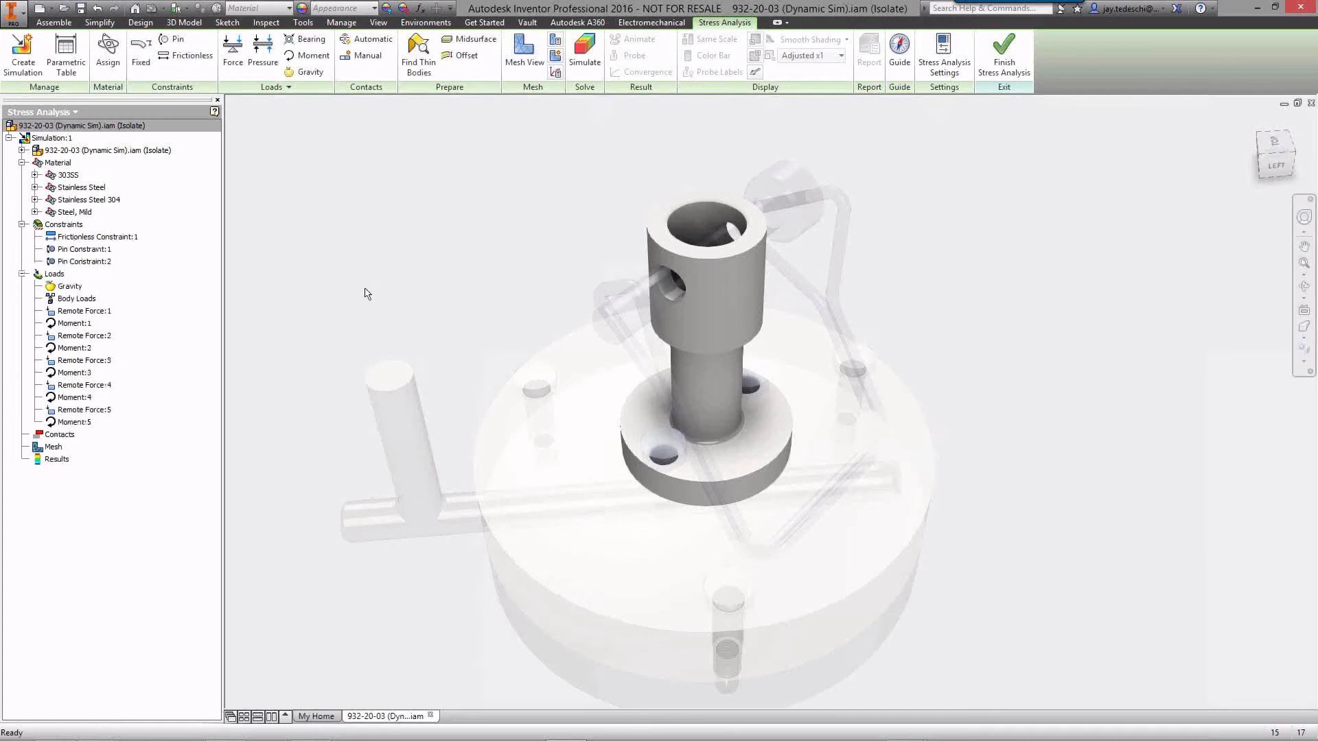
# Set the mesh's average element size to 0.0625 and minimum element size to 0.125, enable curved mesh elements, and display the mesh.
pyautogui.click(555, 40)
pyautogui.moveTo(456, 136); pyautogui.dragTo(377, 135)
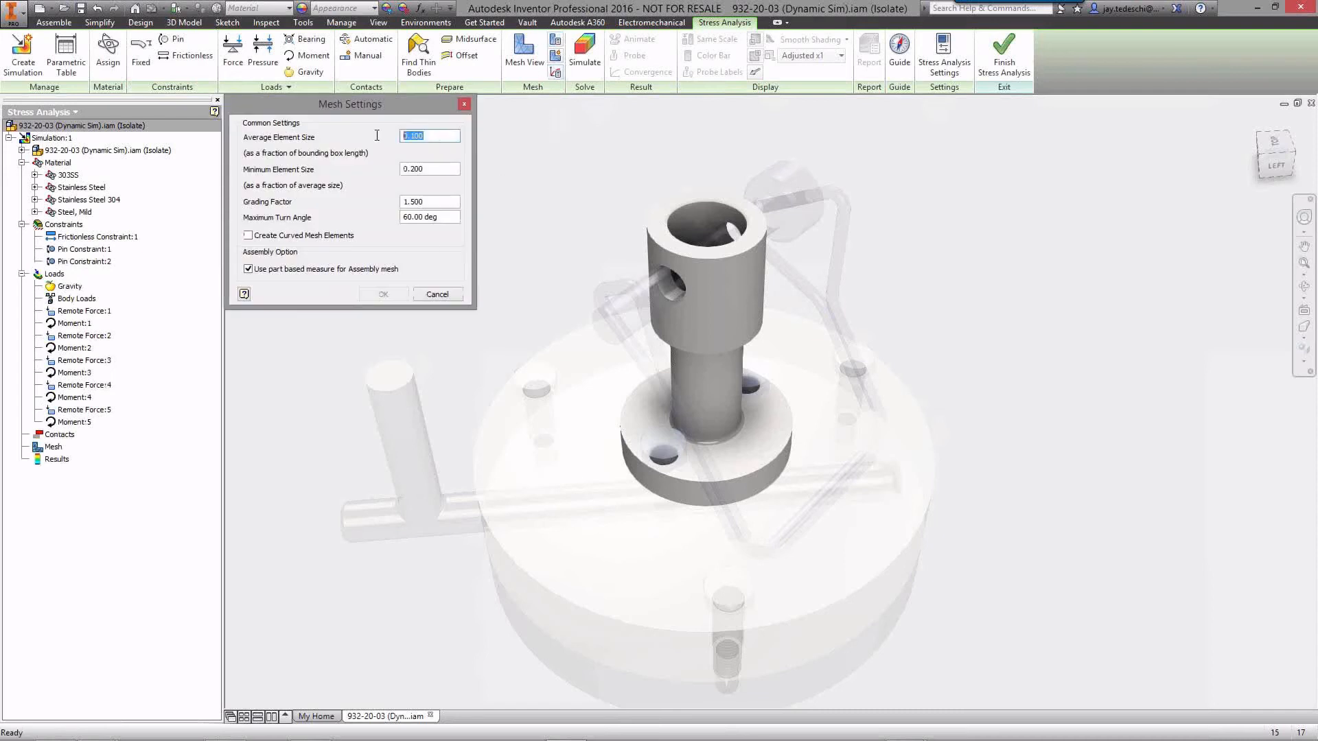
pyautogui.write('0')
pyautogui.press('BackSpace')
pyautogui.write('.0625')
pyautogui.write('.125')
pyautogui.click(249, 237)
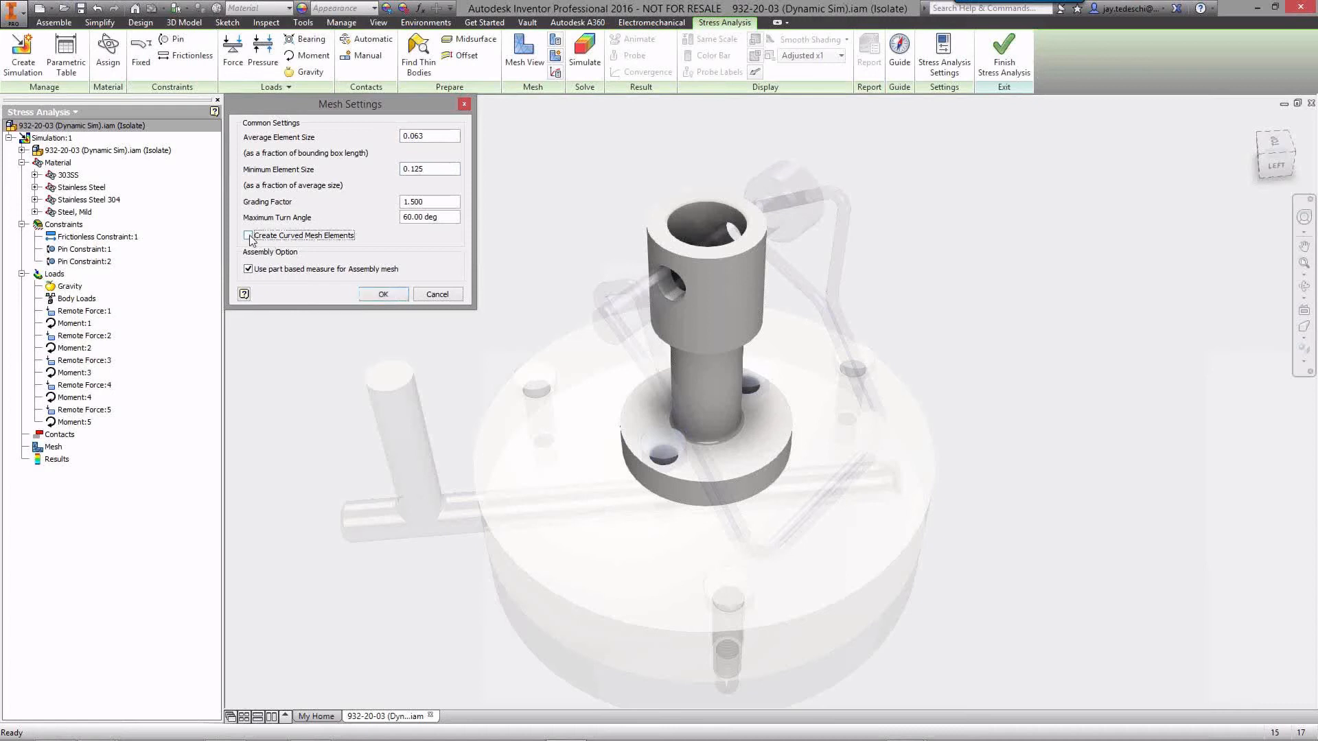
pyautogui.click(385, 294)
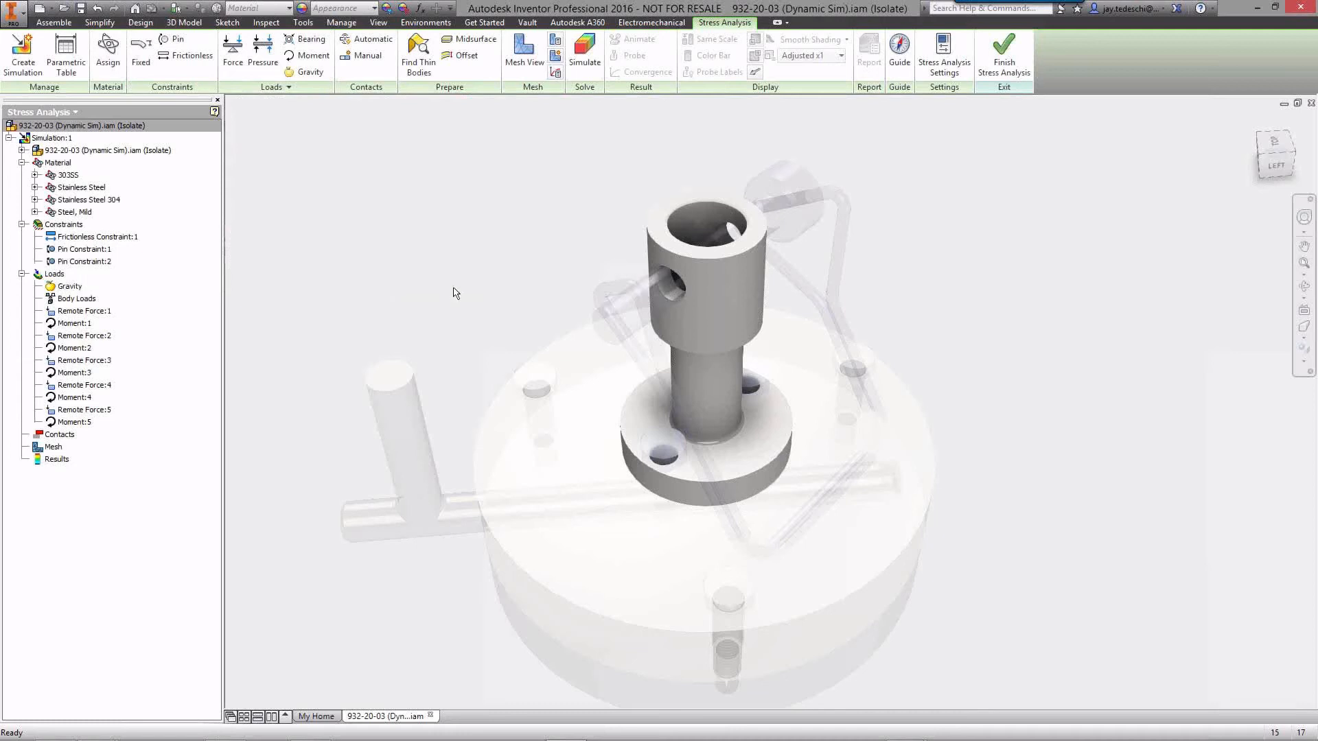
pyautogui.click(524, 52)
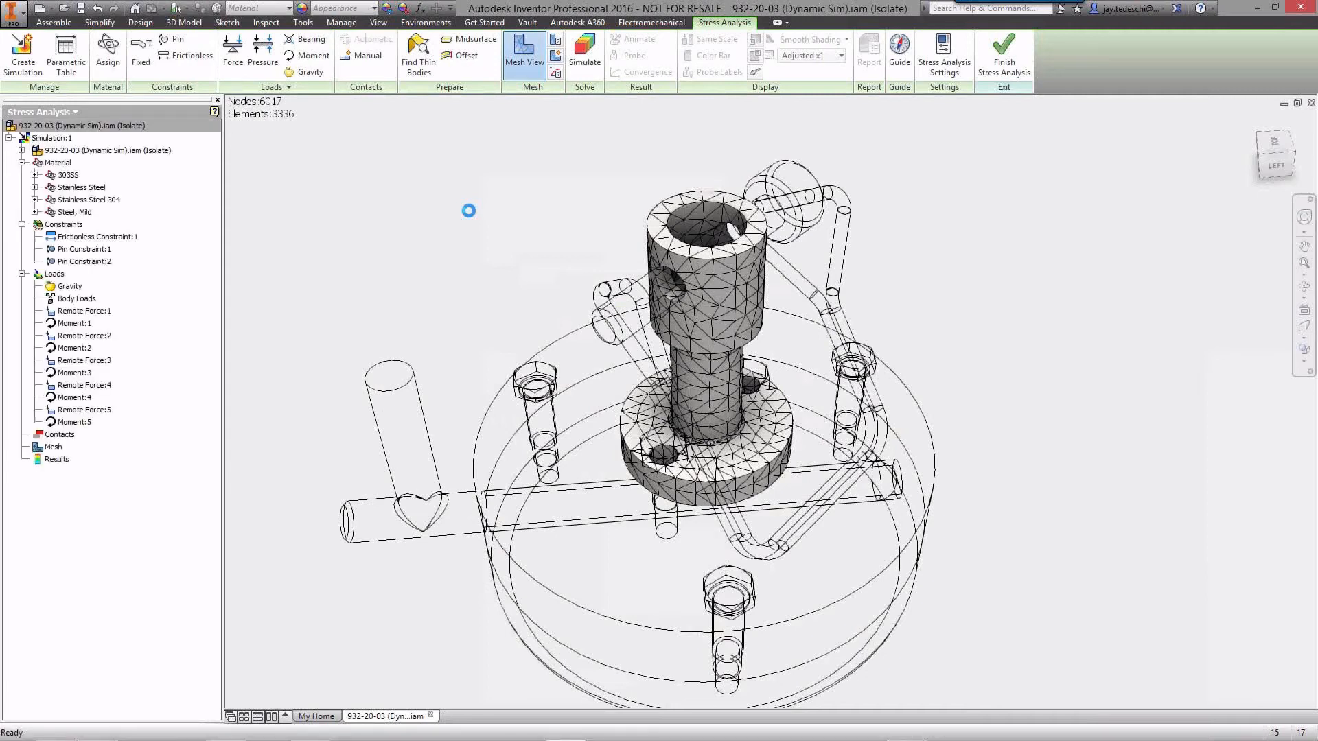
# Run the stress simulation and view its Displacement, Safety Factor and Von Mises Stress results.
pyautogui.click(584, 52)
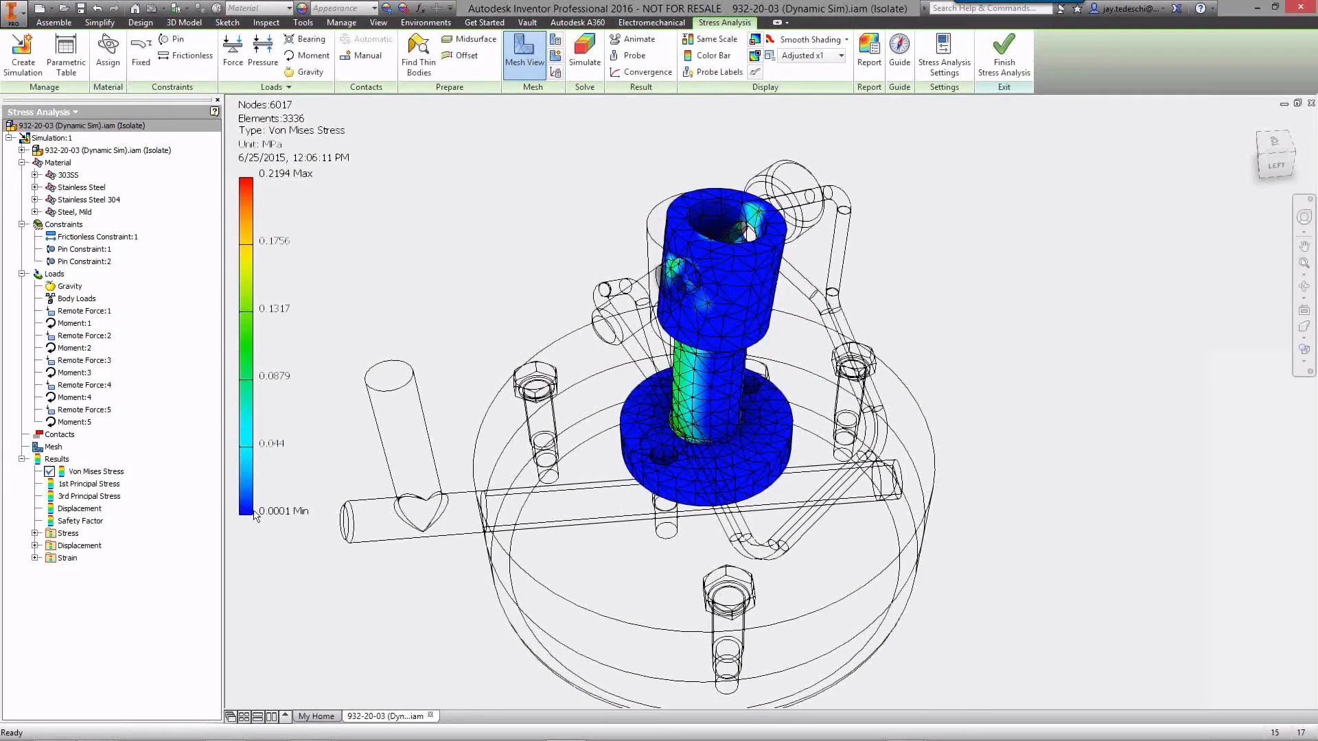
pyautogui.doubleClick(92, 509)
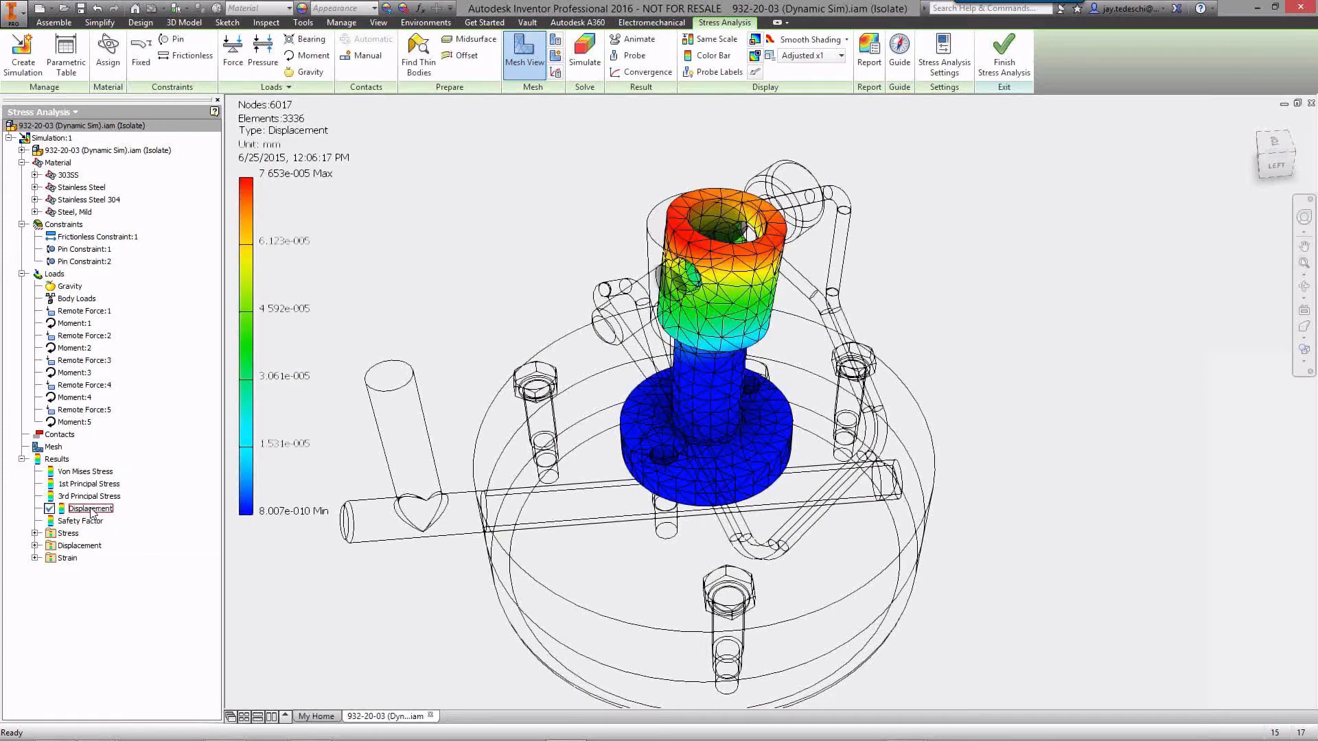
pyautogui.doubleClick(92, 521)
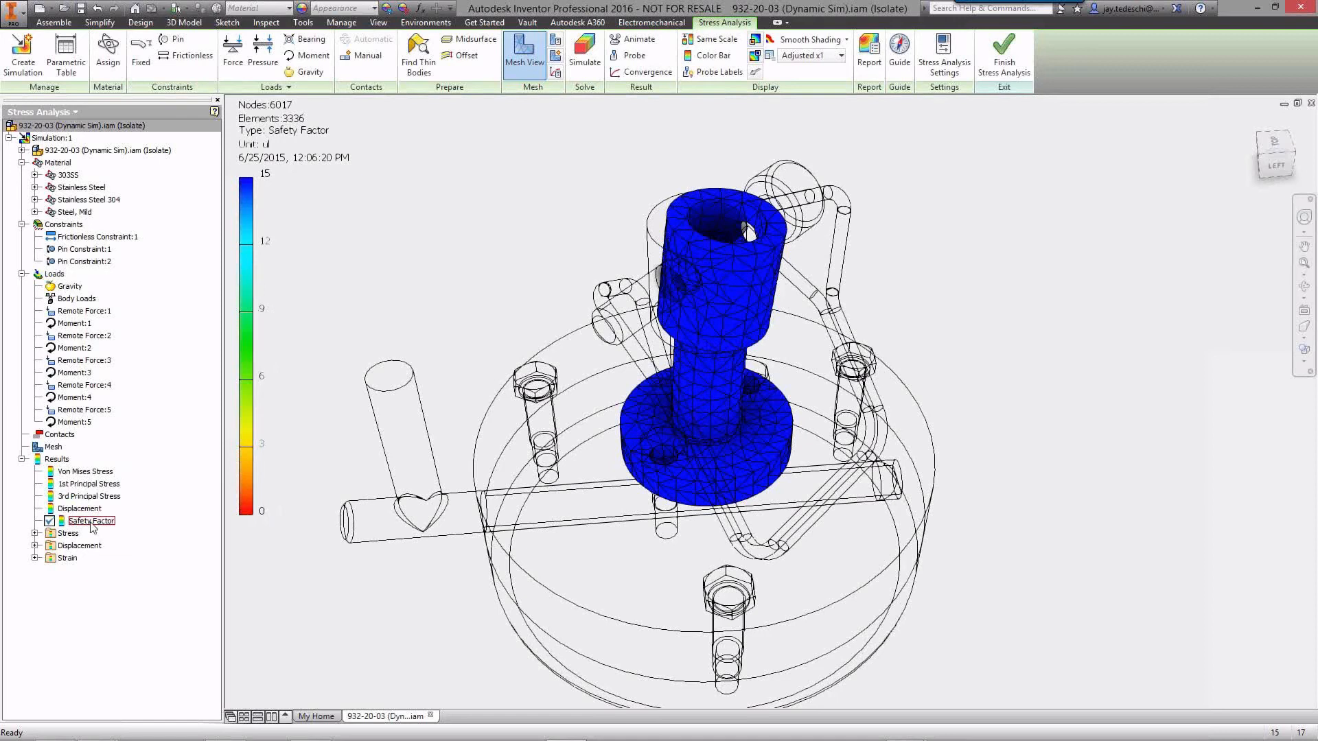
pyautogui.doubleClick(89, 472)
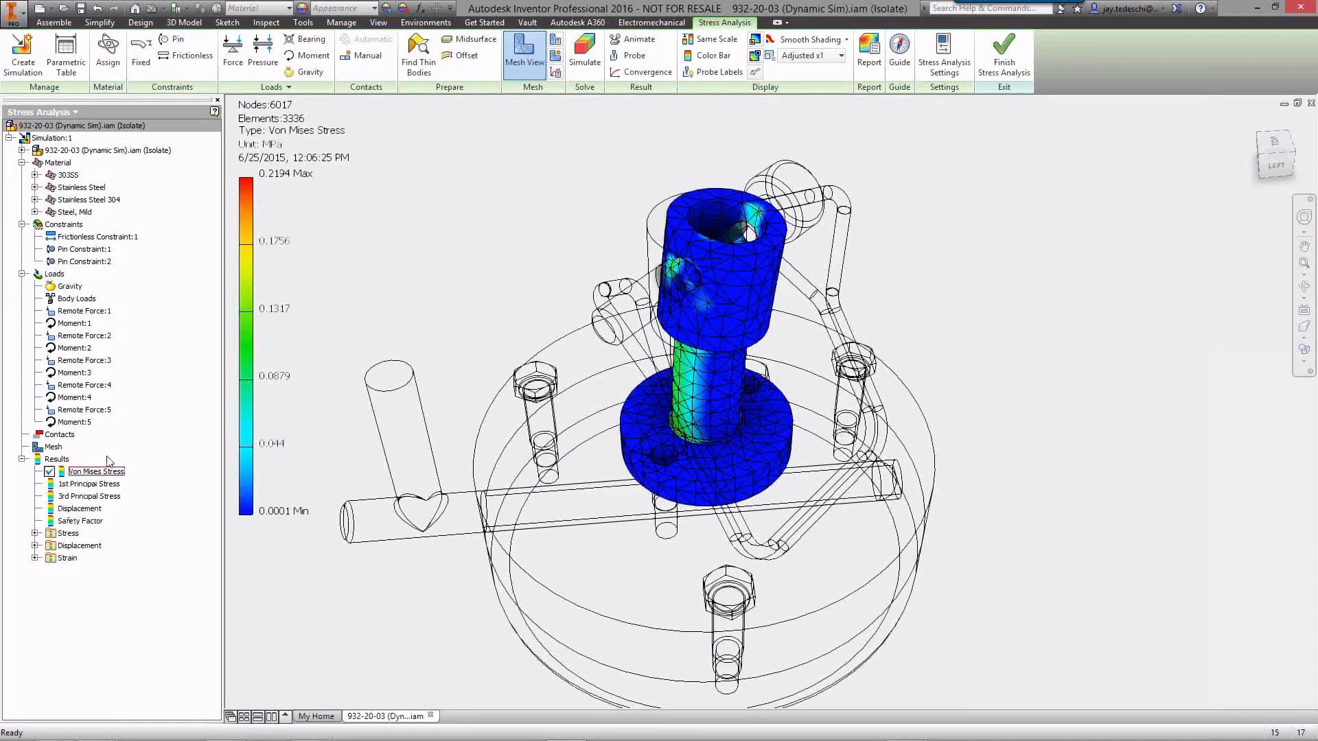
# Animate the Von Mises stress result at normal speed with 10 steps and the original shape shown.
pyautogui.click(635, 42)
pyautogui.moveTo(680, 333); pyautogui.dragTo(359, 574)
pyautogui.click(276, 604)
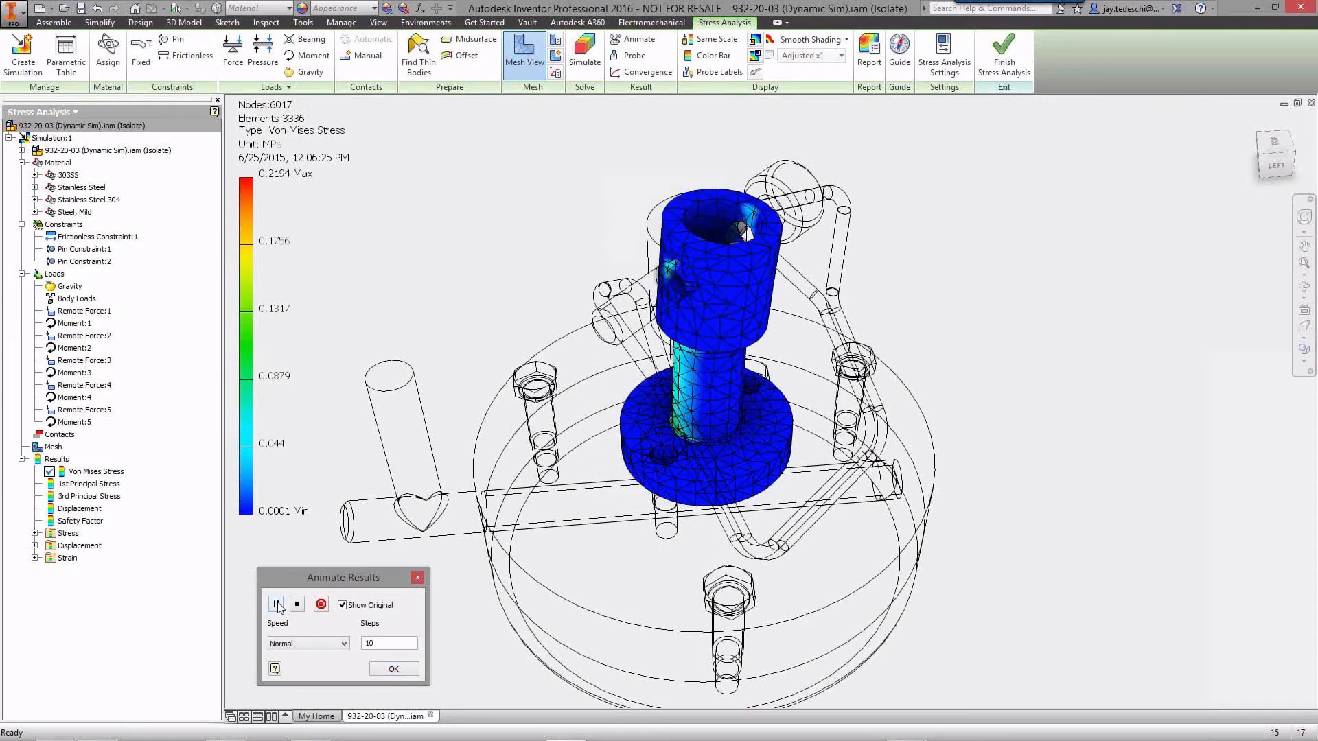
pyautogui.click(394, 670)
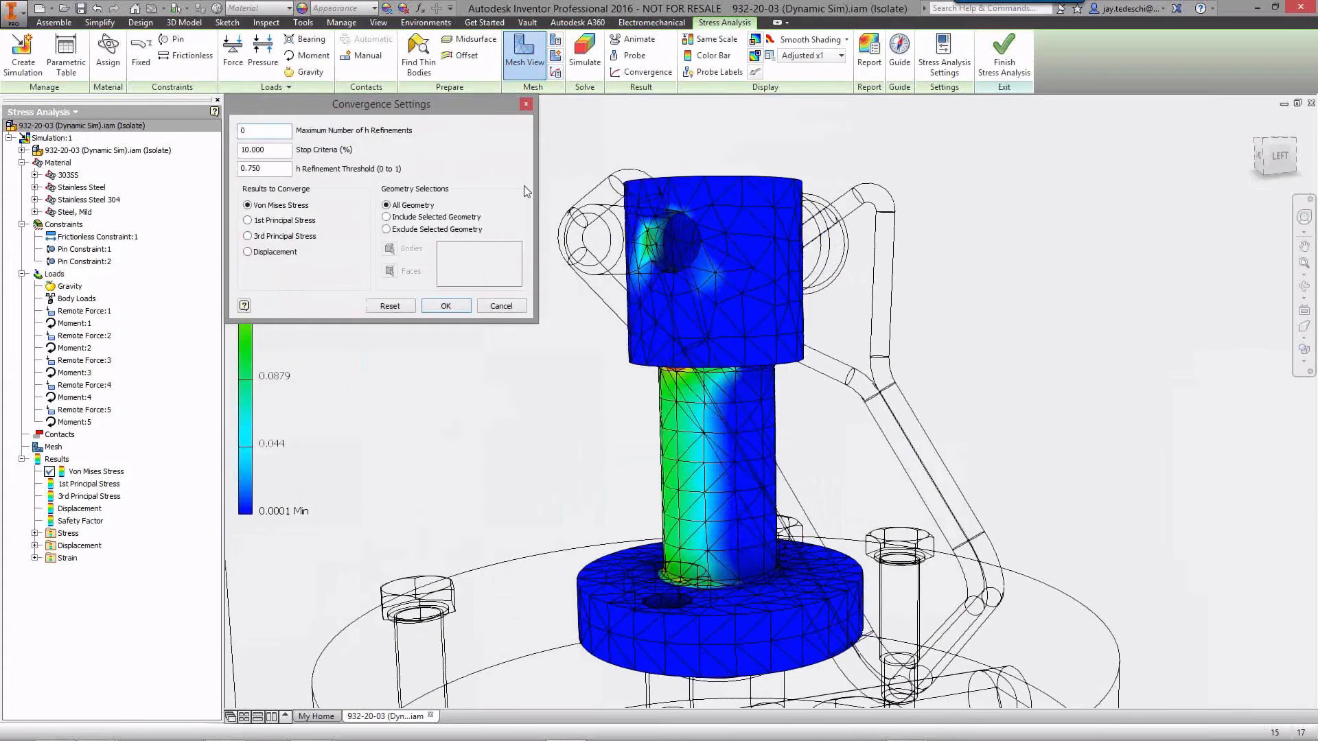
# Set the convergence settings to a maximum of 5 h refinements.
pyautogui.doubleClick(233, 130)
pyautogui.write('5')
pyautogui.doubleClick(274, 152)
pyautogui.press('Tab')
pyautogui.click(452, 309)
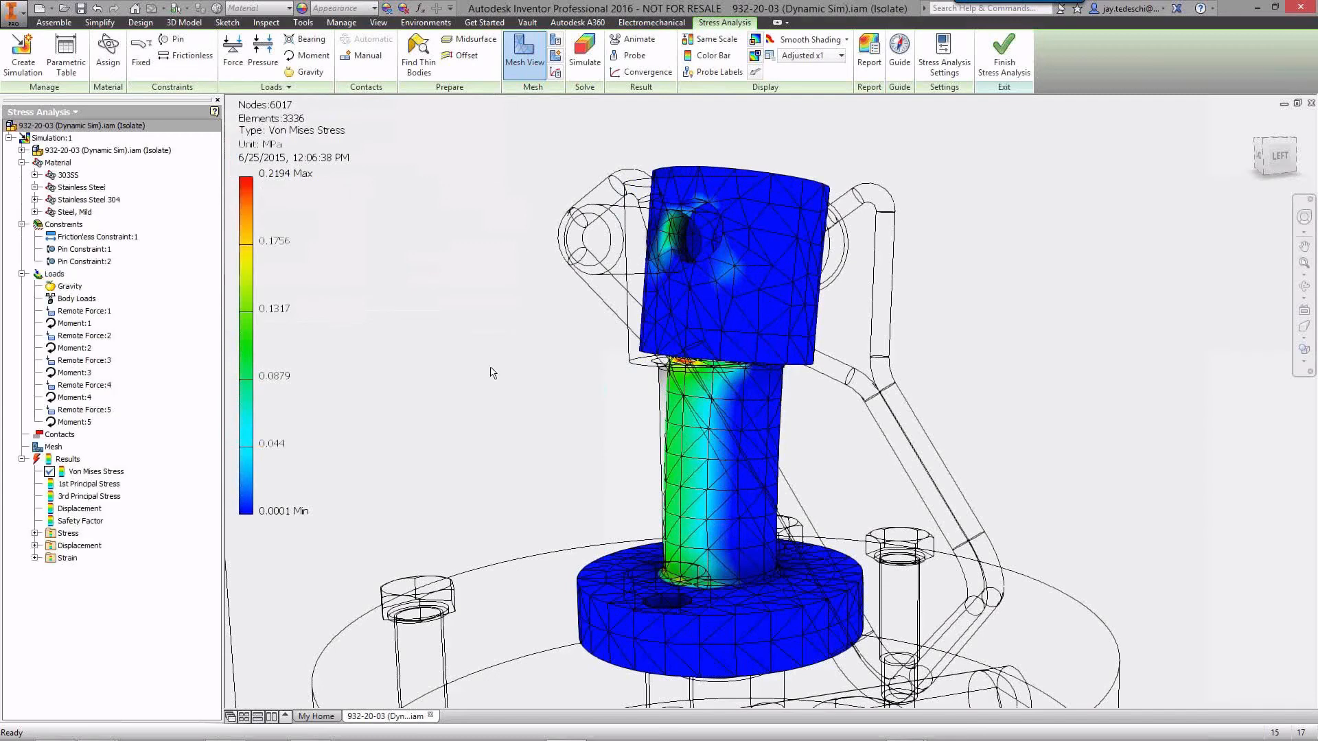
# Rerun the simulation with the updated convergence settings and review the convergence plot.
pyautogui.click(585, 63)
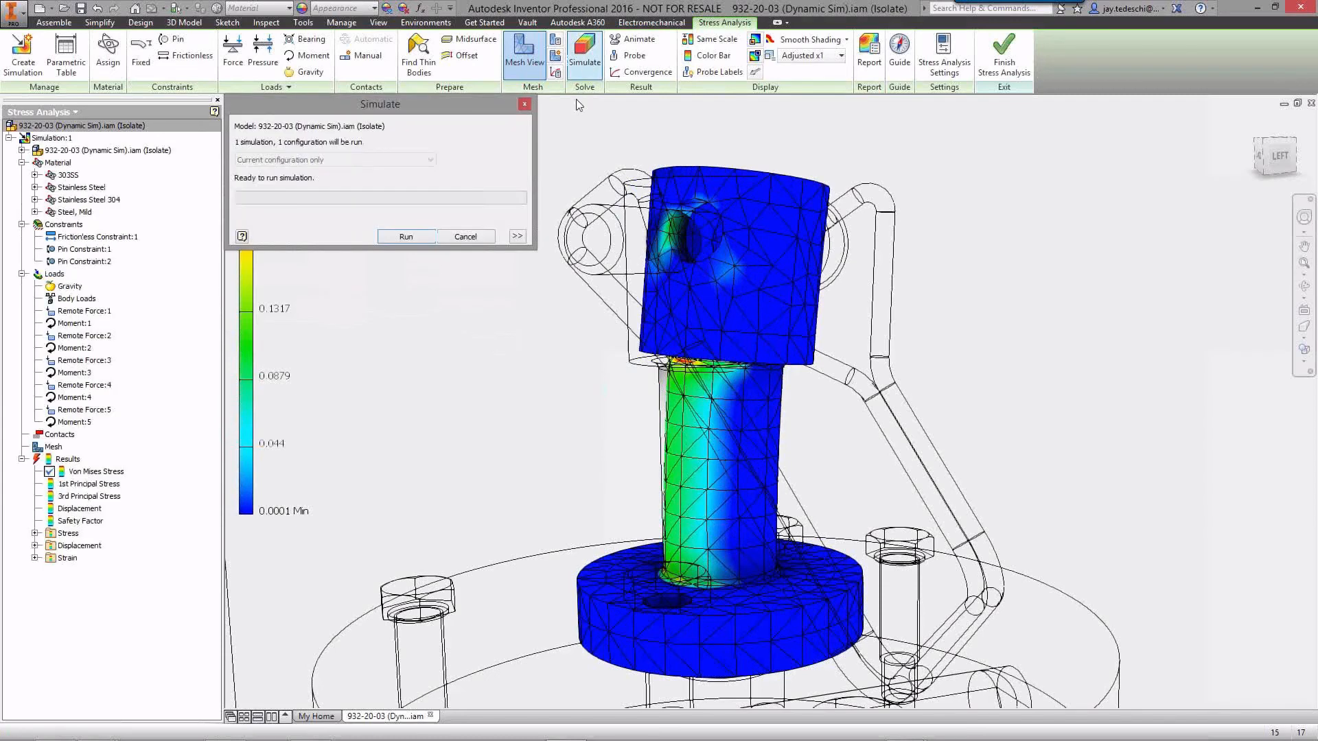
pyautogui.click(407, 237)
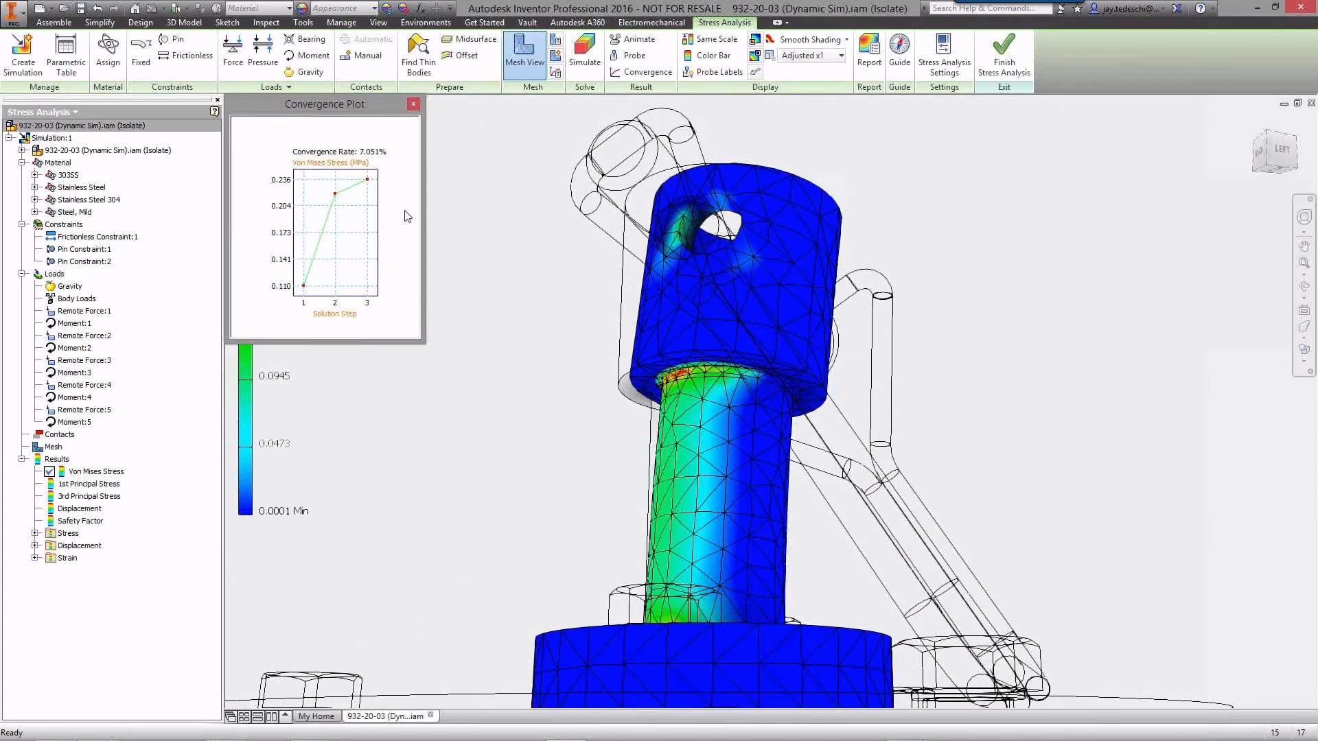
pyautogui.click(415, 106)
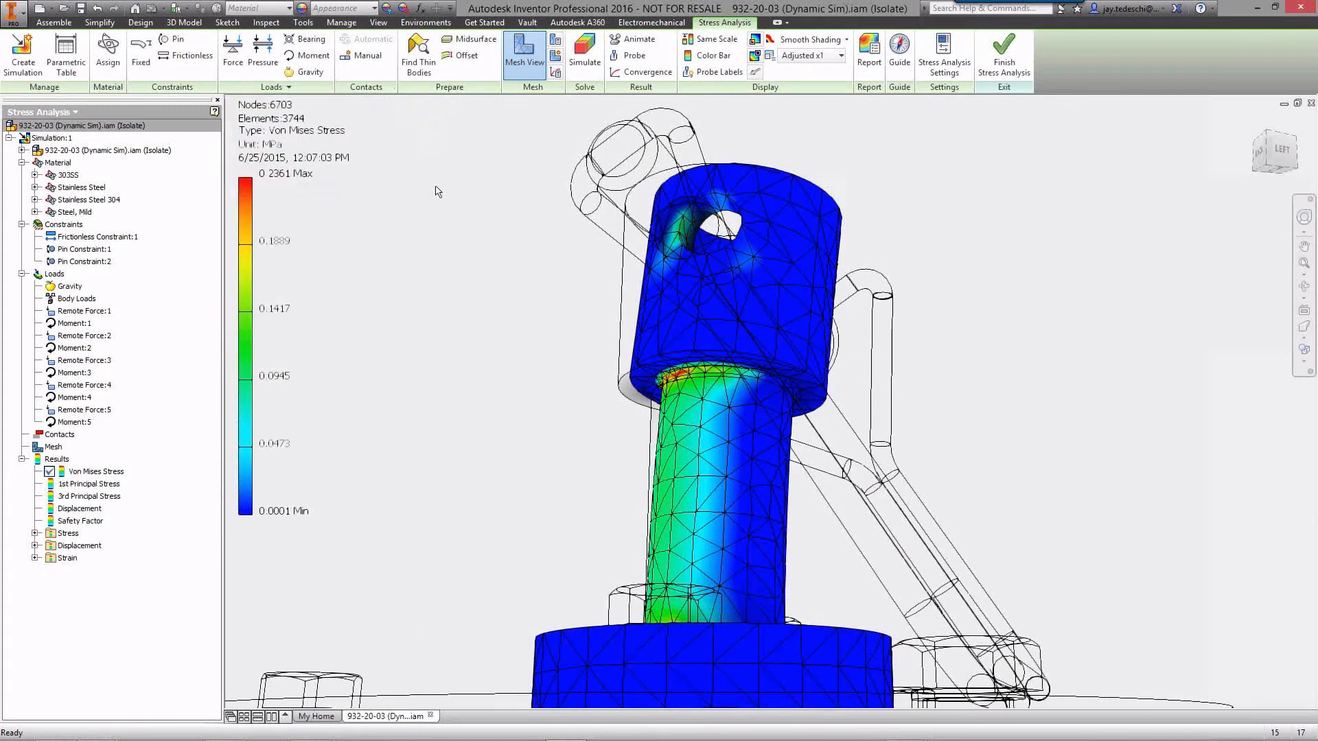
# Probe the Von Mises stress in the high-stress area beneath the part's head, and turn off the probe labels.
pyautogui.click(630, 56)
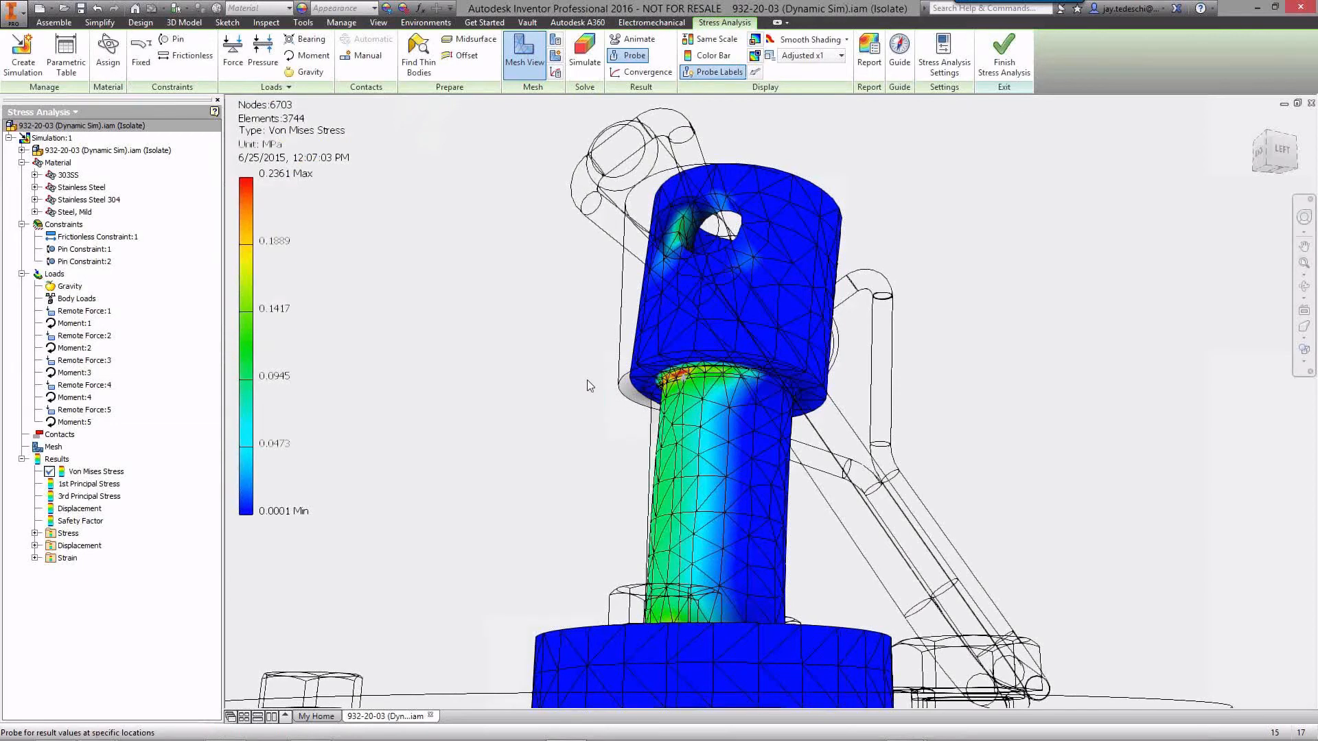
pyautogui.scroll(2, 587, 388)
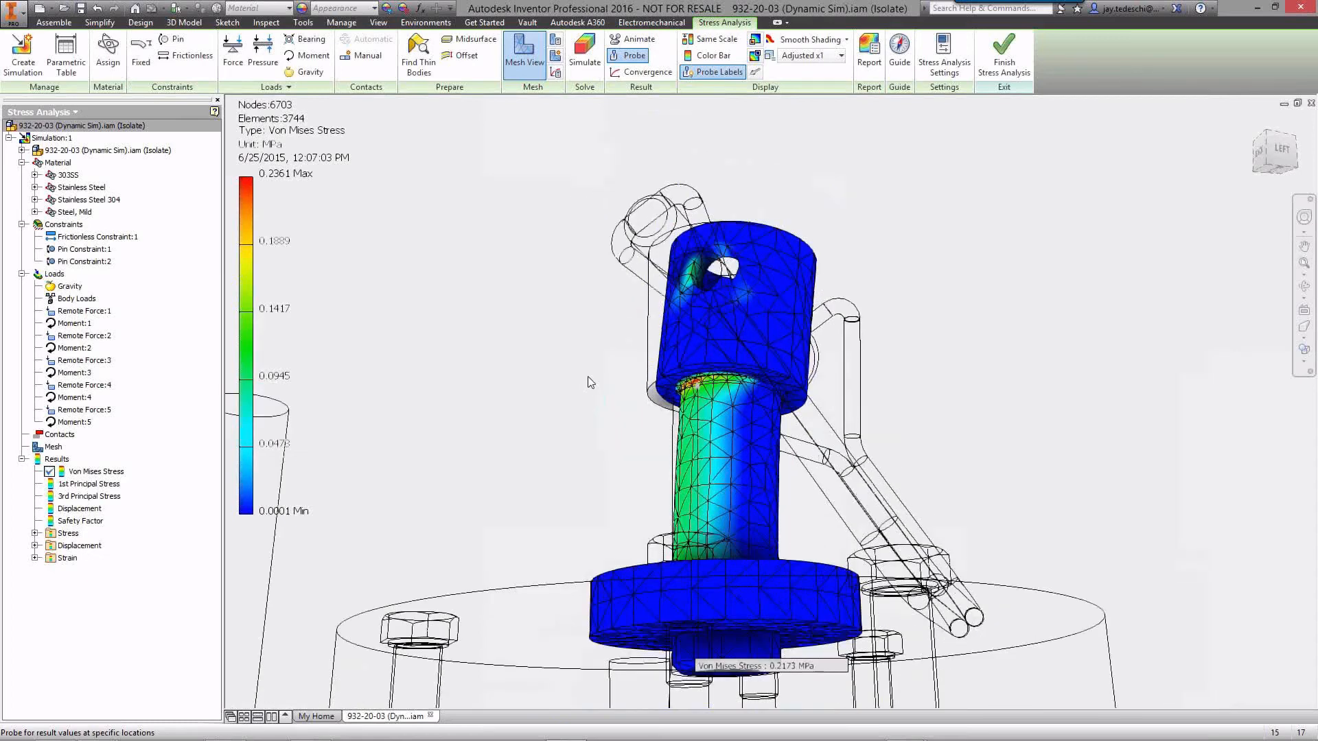
pyautogui.press('Escape')
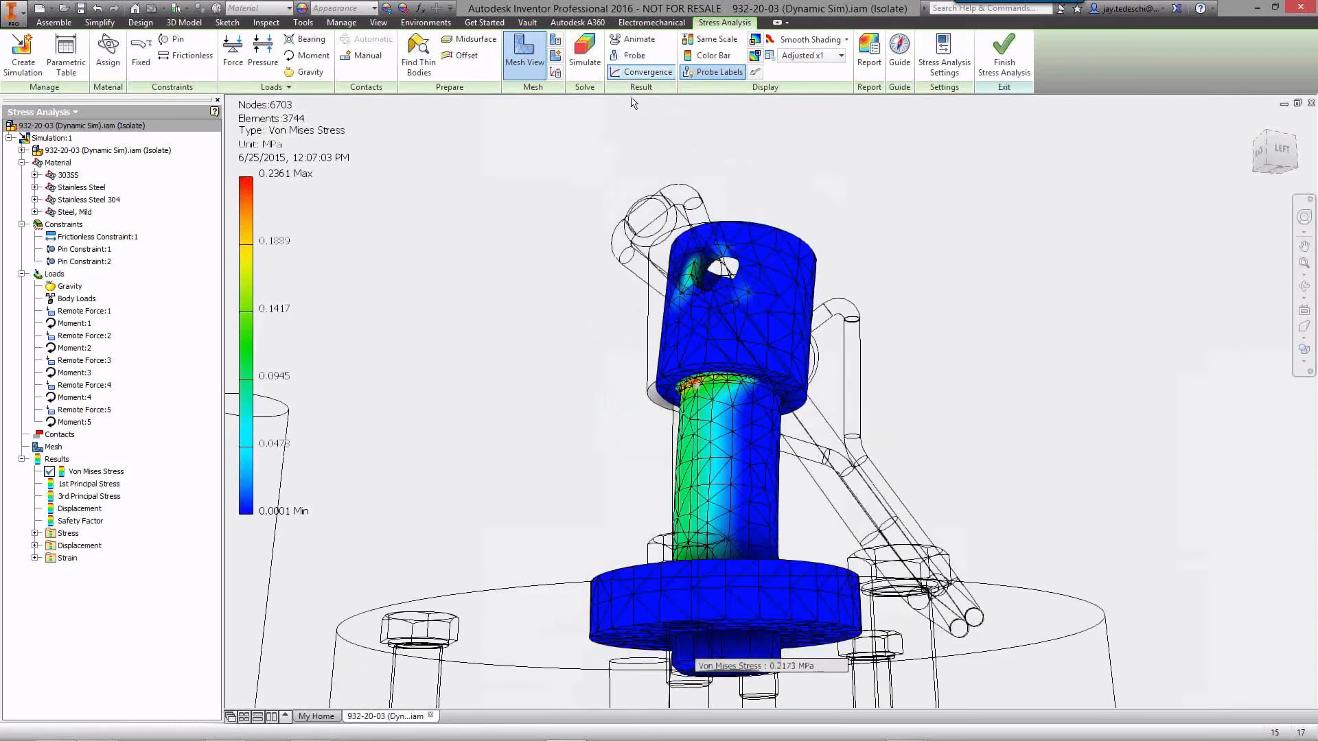
pyautogui.click(703, 74)
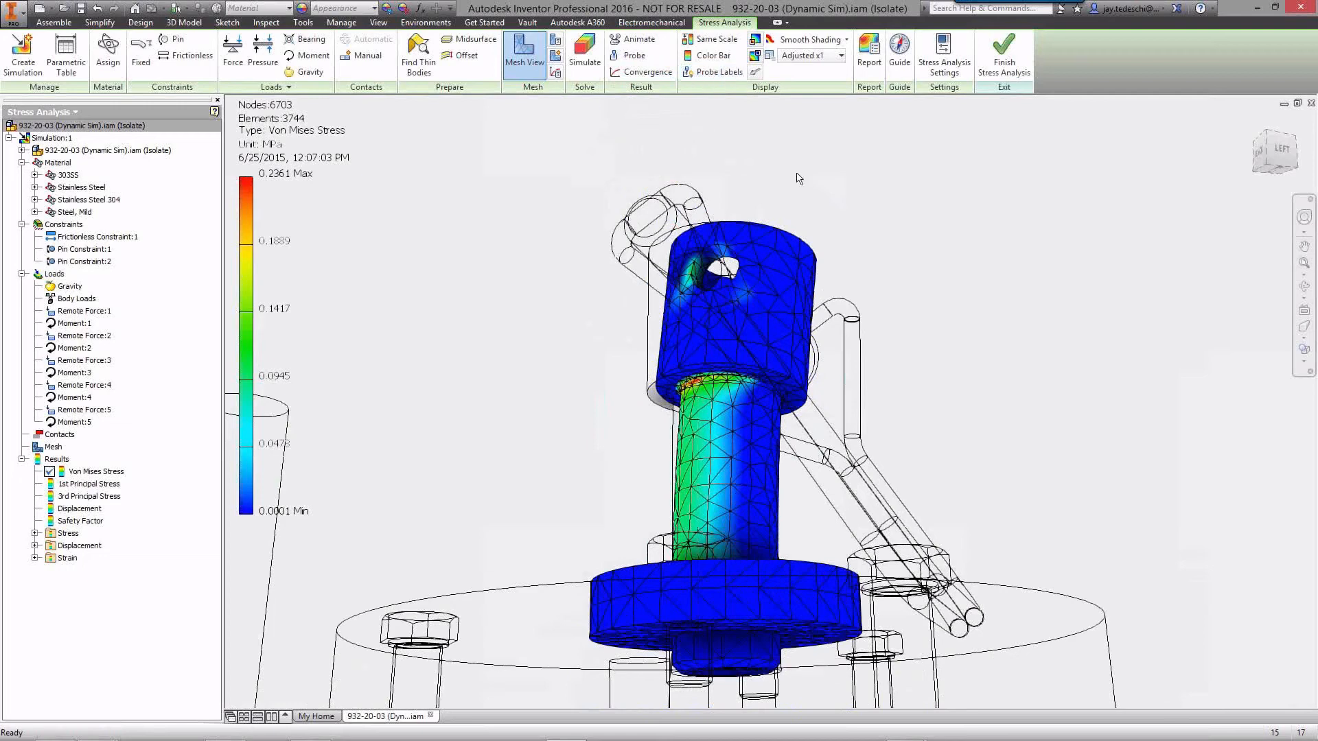
pyautogui.rightClick(921, 191)
pyautogui.click(938, 455)
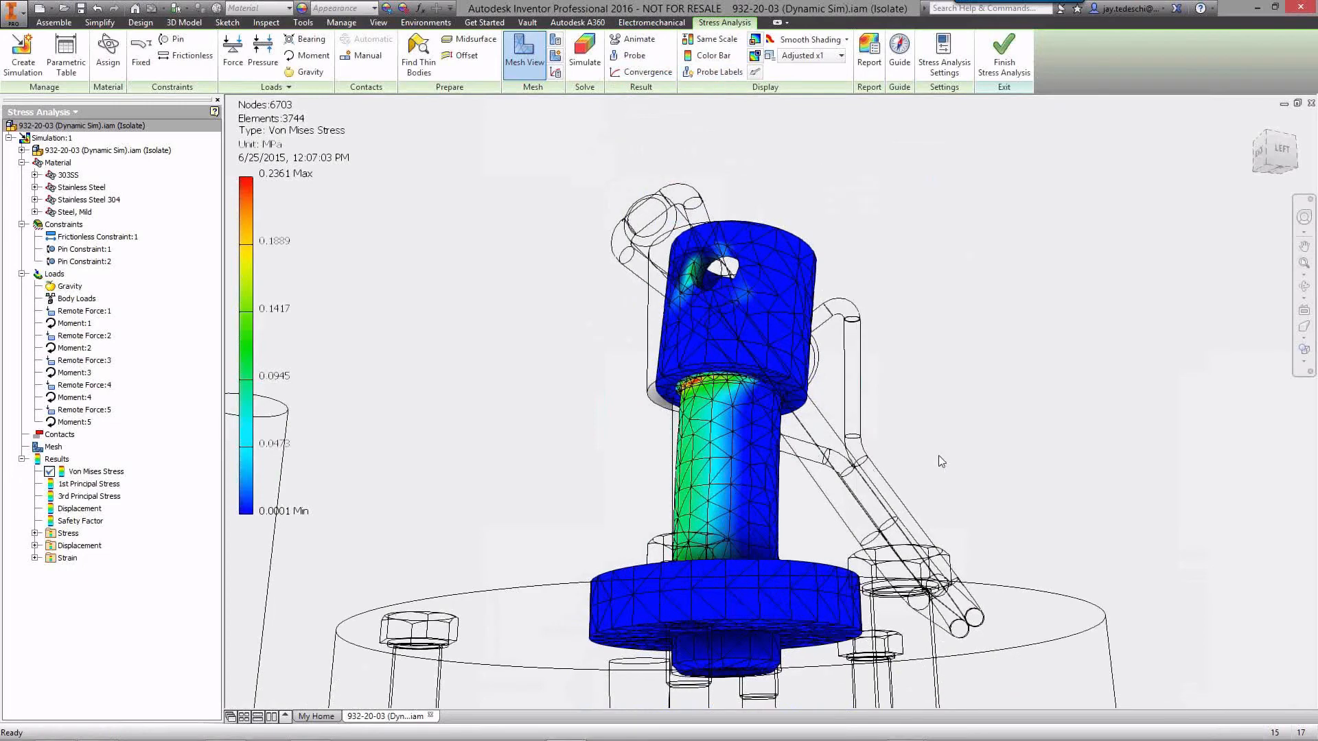
pyautogui.rightClick(1086, 273)
pyautogui.click(1078, 536)
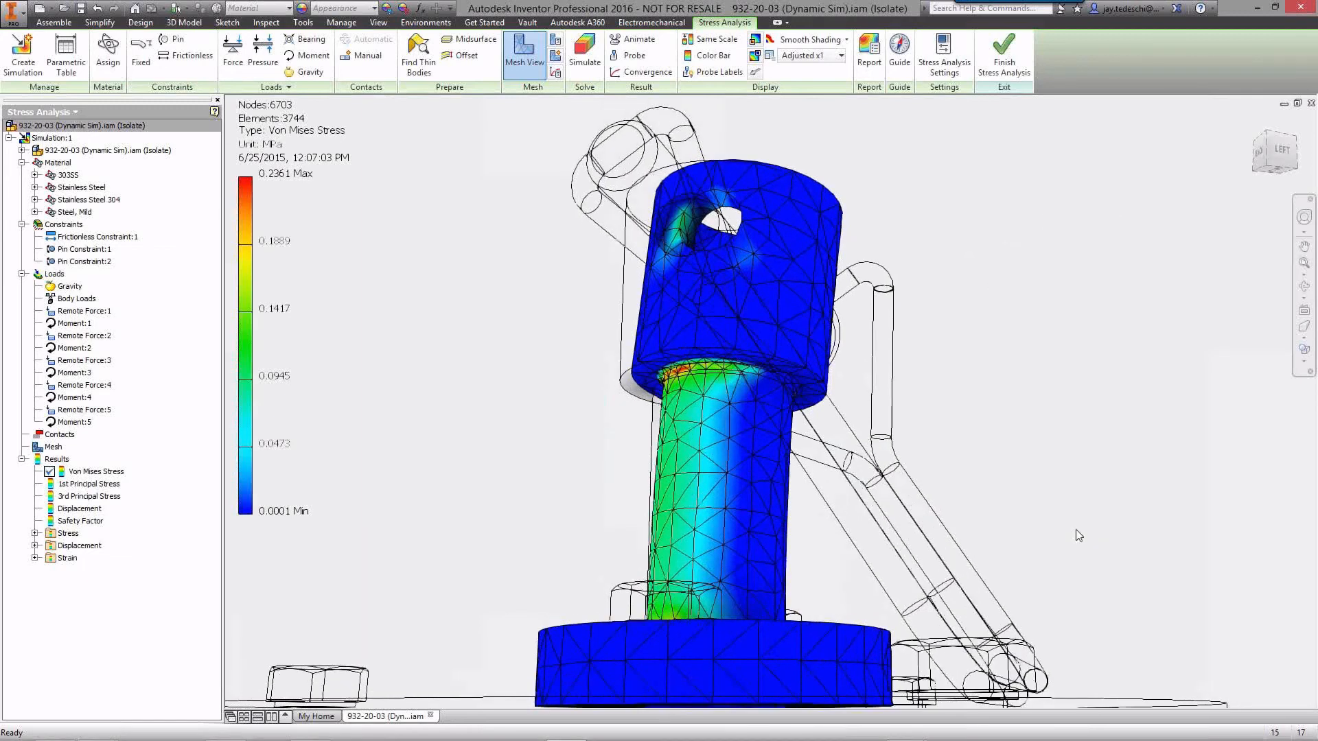